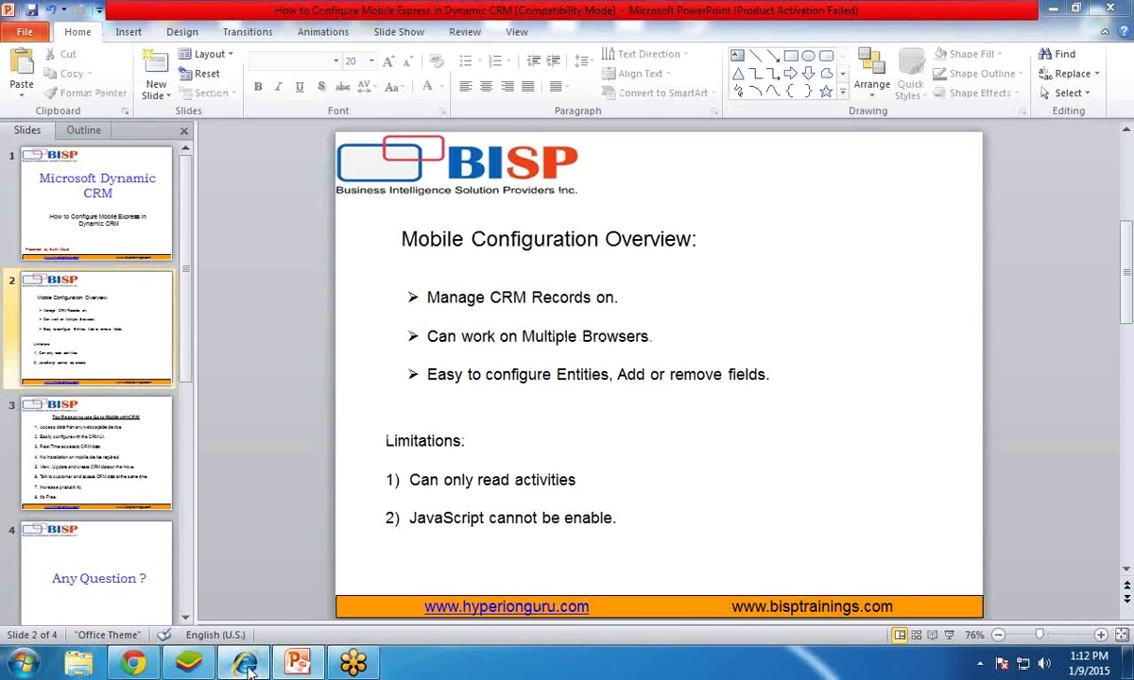
Switch to the CRM browser window and open the Account entity's definition in the system customization's default solution
{"action": "left_click", "coordinate": [244, 665]}
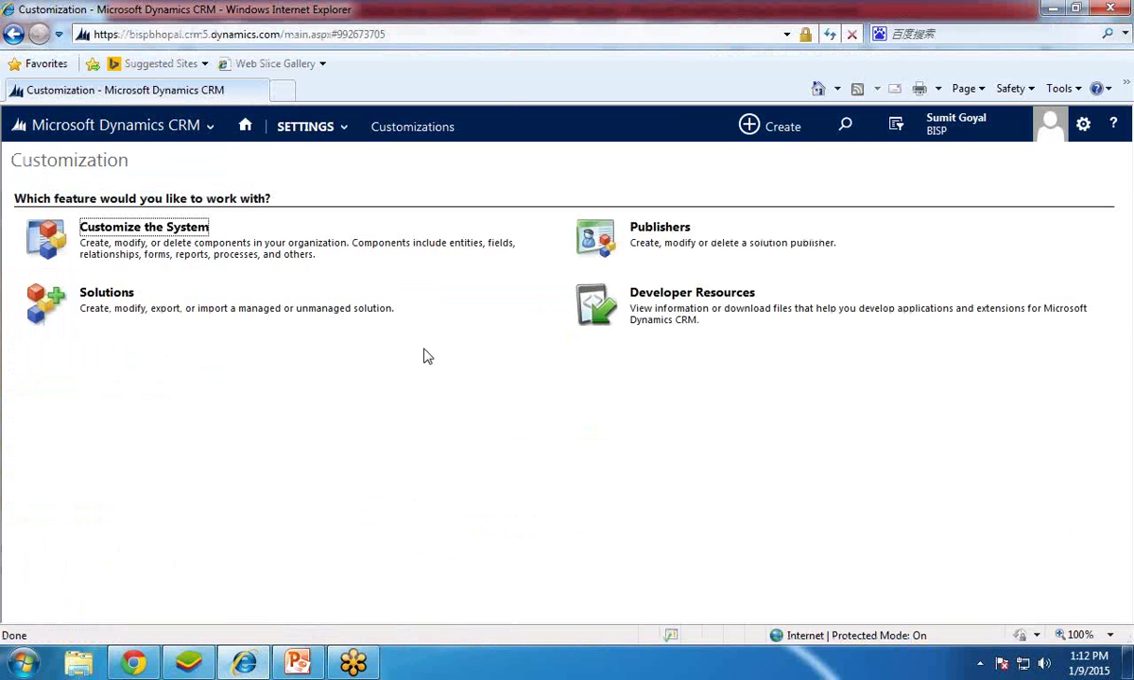
{"action": "left_click", "coordinate": [208, 127]}
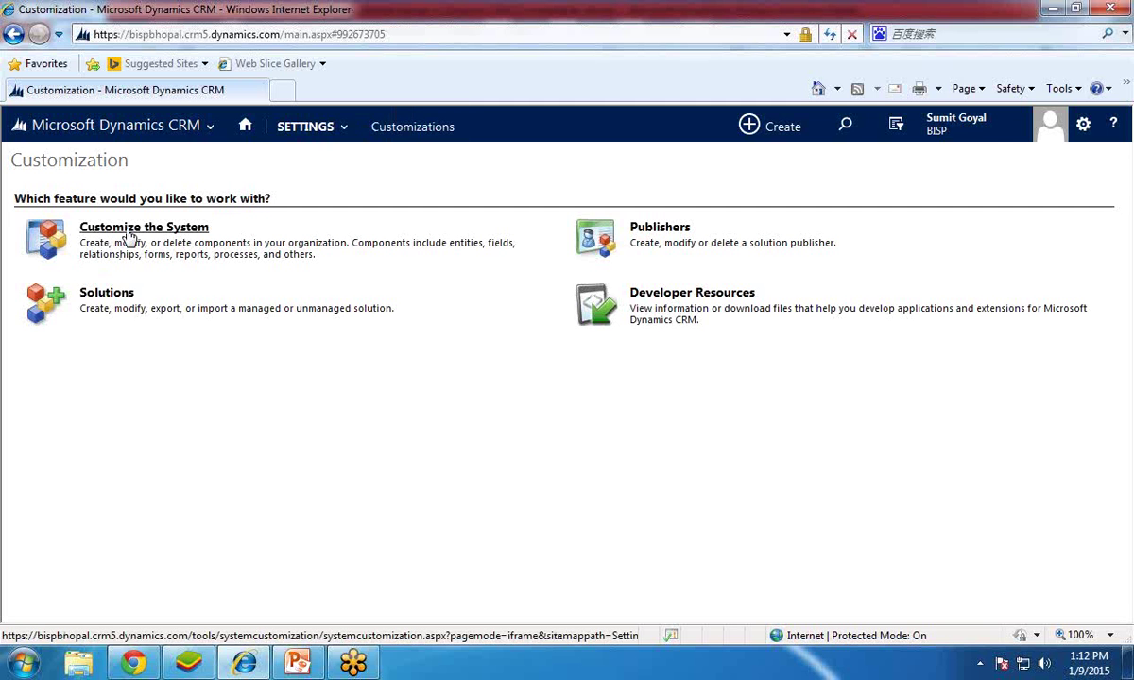
{"action": "left_click", "coordinate": [129, 237]}
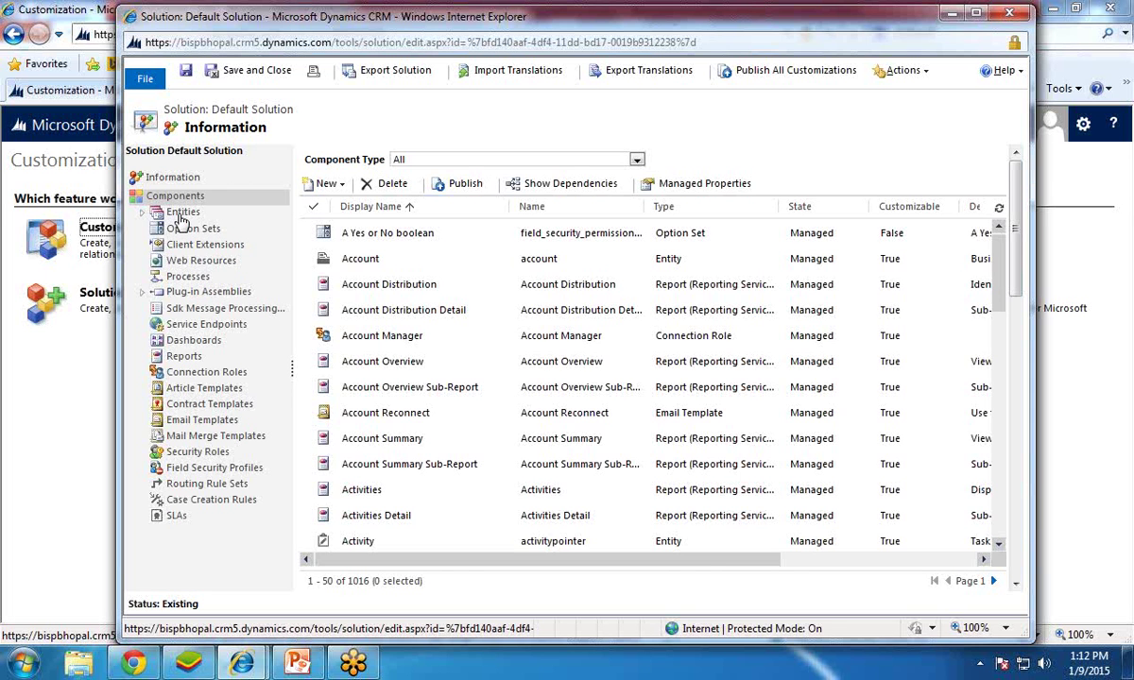
{"action": "left_click", "coordinate": [157, 217]}
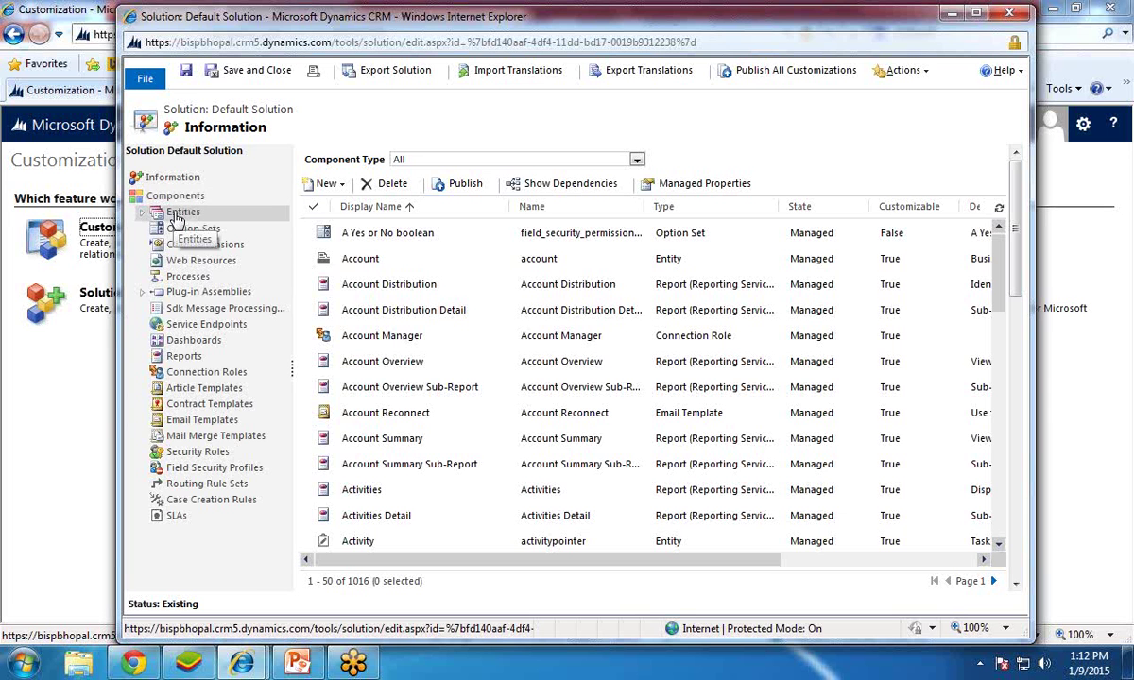
{"action": "left_click", "coordinate": [143, 213]}
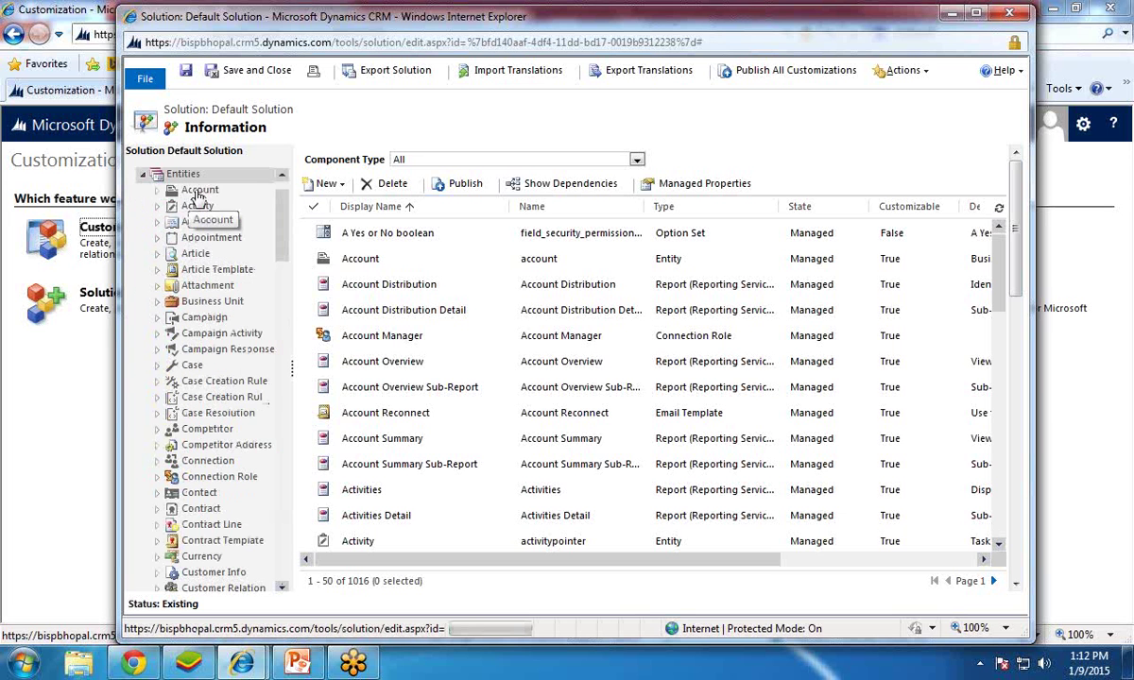
{"action": "left_click", "coordinate": [198, 192]}
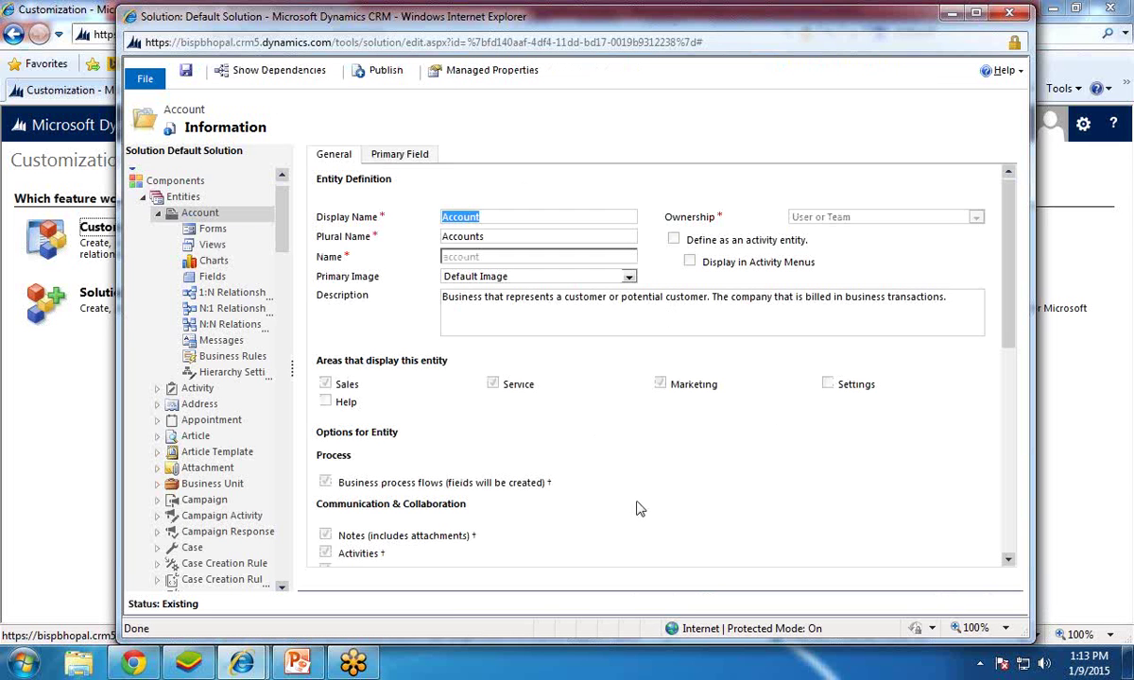
Review the Account entity's Outlook & Mobile options, toggling CRM for phones off and back on, and close the solution window
{"action": "scroll", "coordinate": [638, 529], "scroll_direction": "down", "scroll_amount": 3}
{"action": "scroll", "coordinate": [638, 507], "scroll_direction": "down", "scroll_amount": 2}
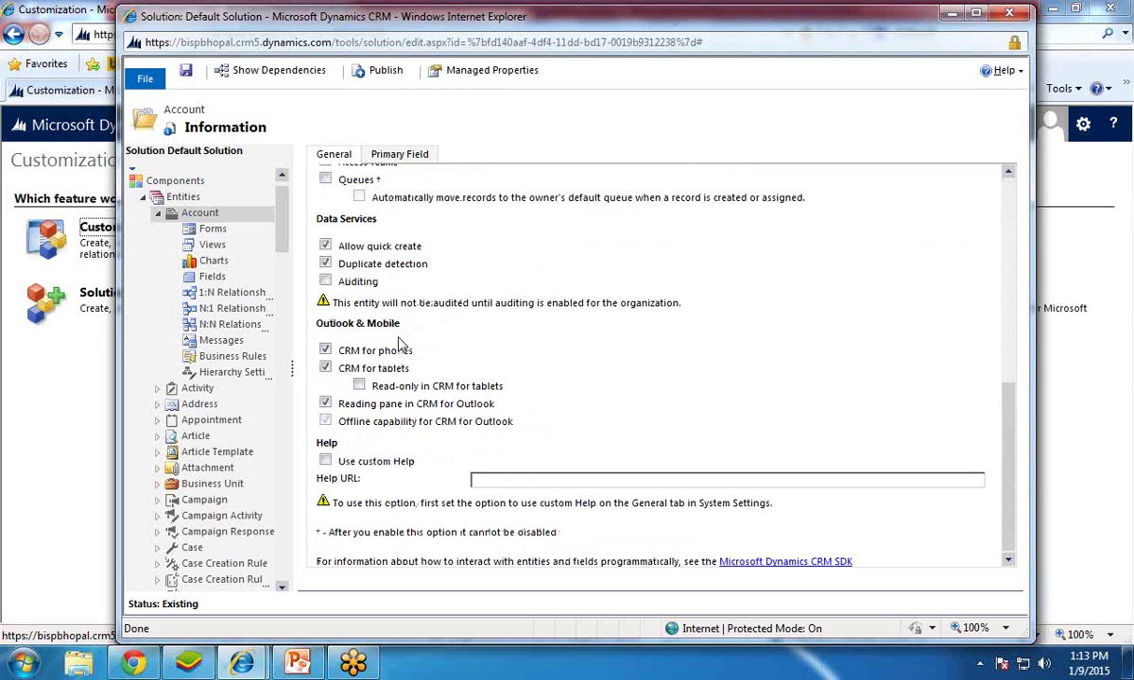
{"action": "left_click", "coordinate": [326, 350]}
{"action": "left_click", "coordinate": [326, 351]}
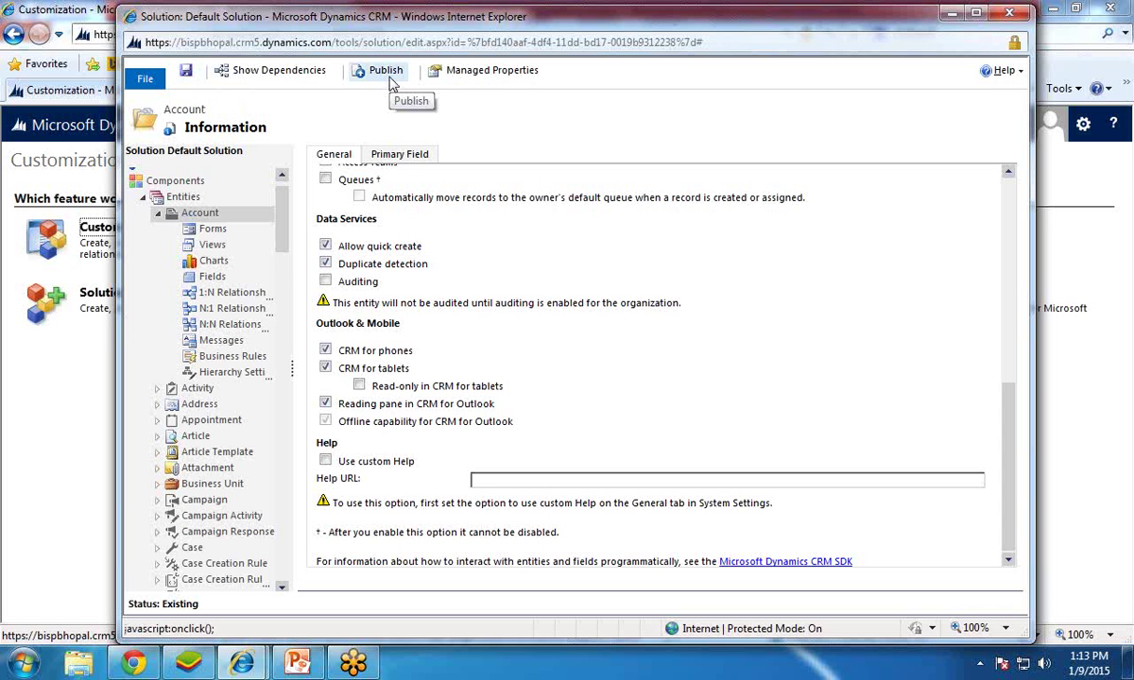
{"action": "left_click", "coordinate": [1011, 15]}
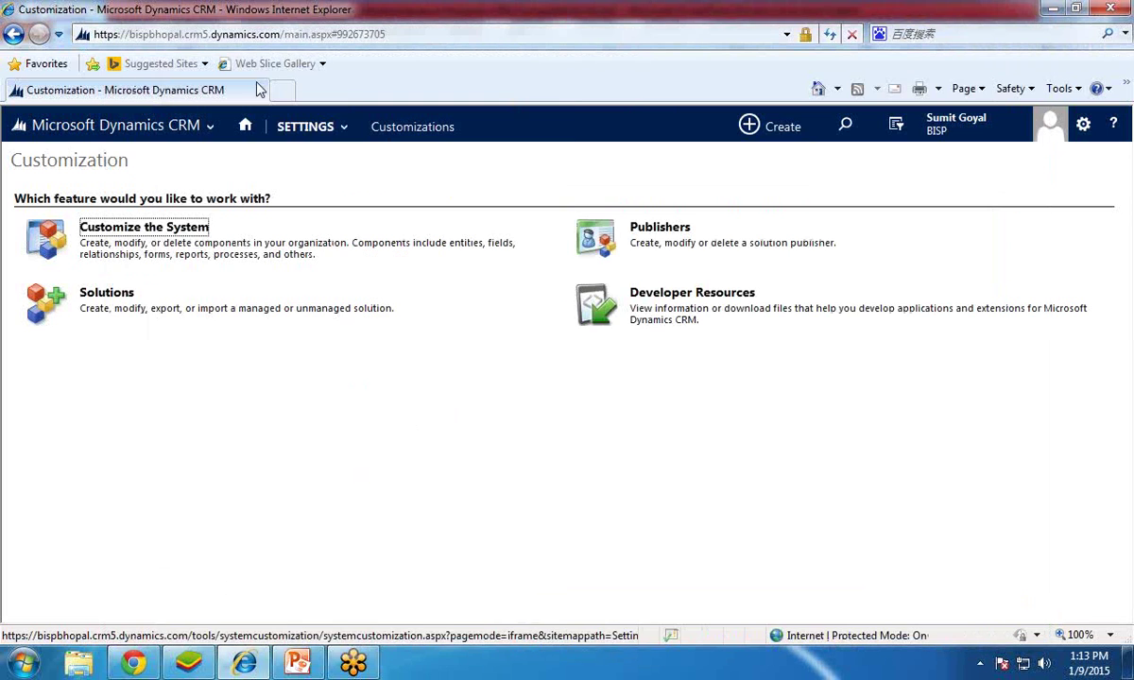
Open the Security Roles list in the CRM's security settings
{"action": "left_click", "coordinate": [330, 126]}
{"action": "left_click", "coordinate": [336, 133]}
{"action": "left_click", "coordinate": [339, 134]}
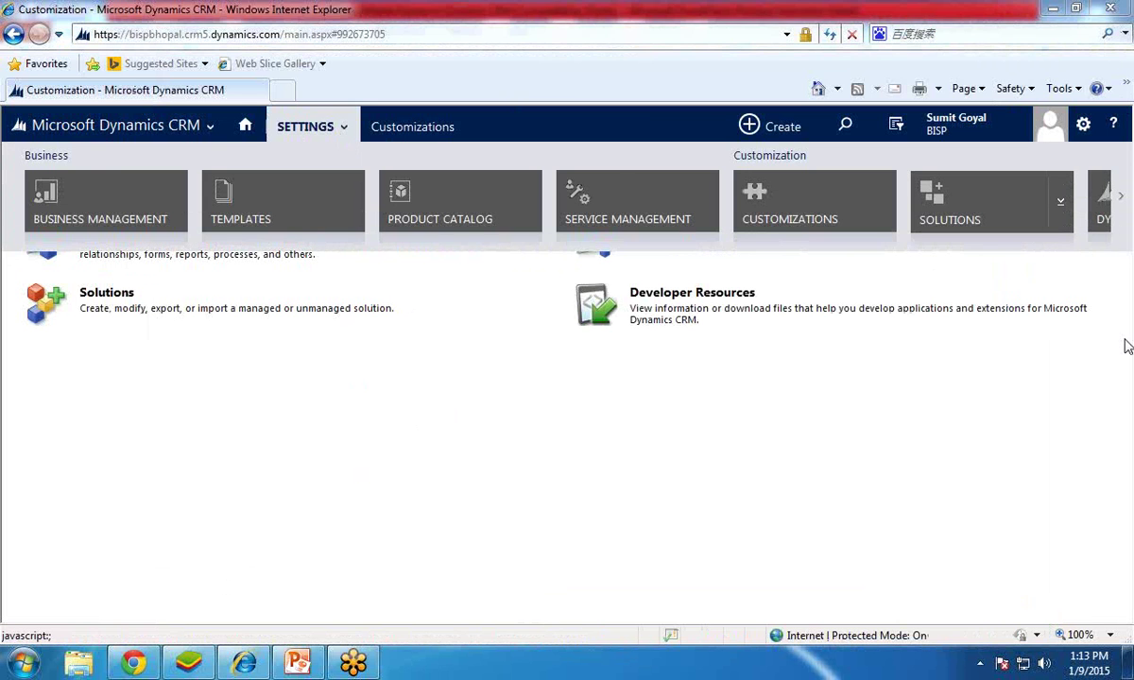
{"action": "left_click", "coordinate": [1122, 189]}
{"action": "left_click", "coordinate": [463, 217]}
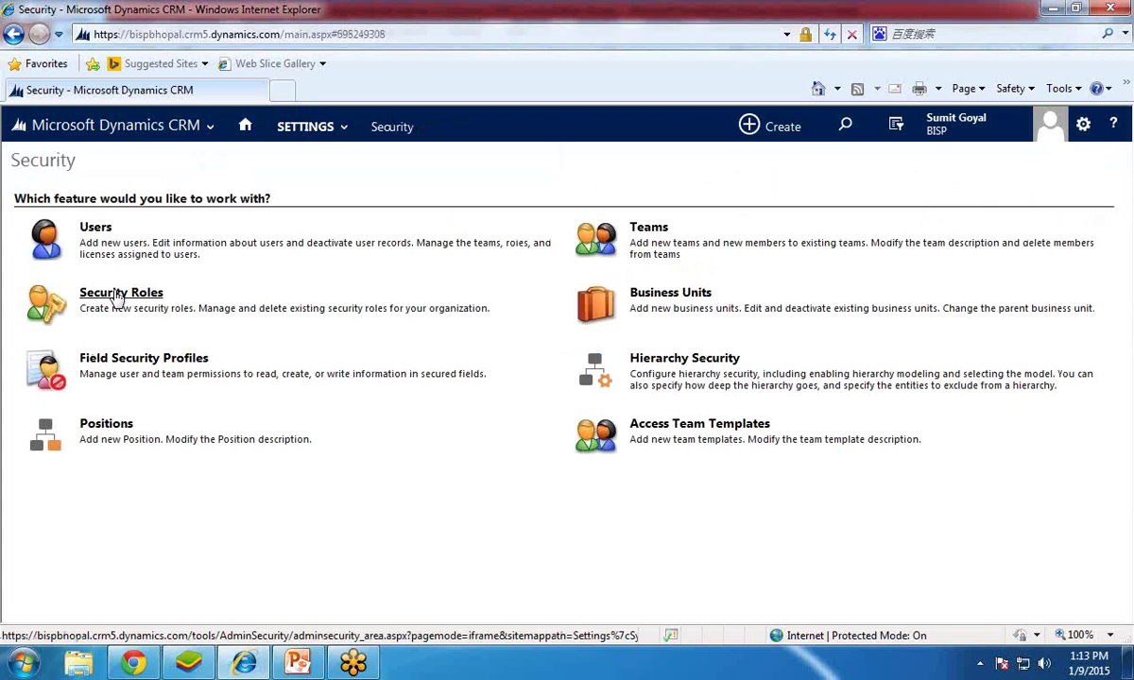
{"action": "left_click", "coordinate": [118, 295]}
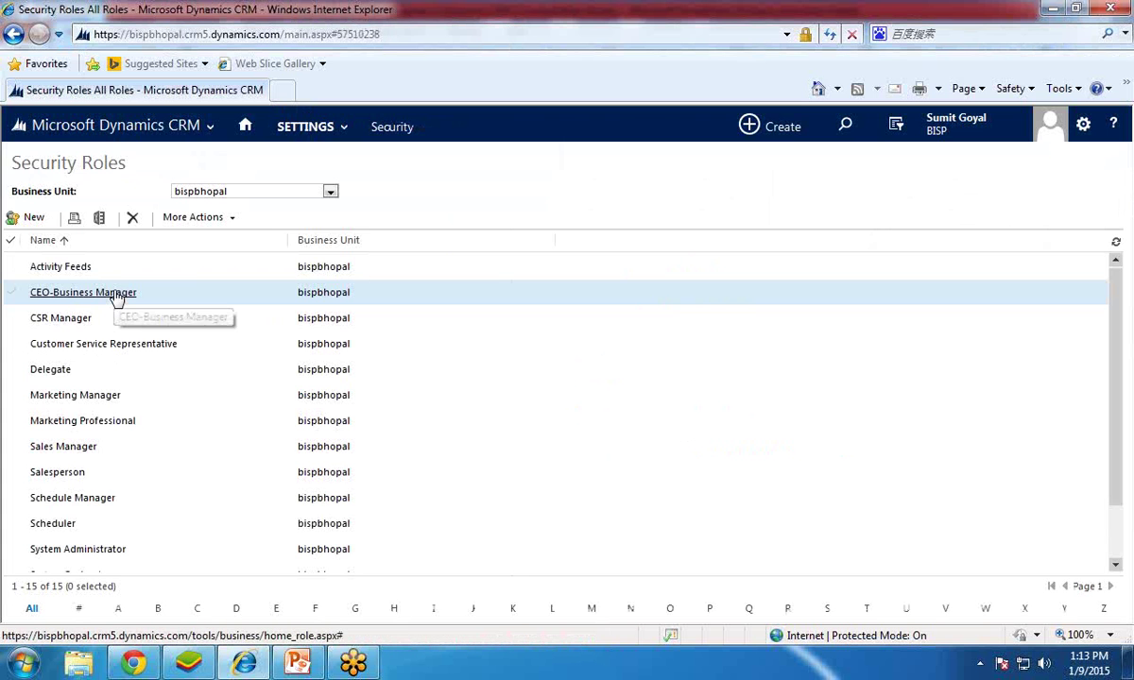
Open the Sales Manager role, examine its CRM for phones privilege under Business Management, and save and close the role
{"action": "left_click", "coordinate": [117, 299]}
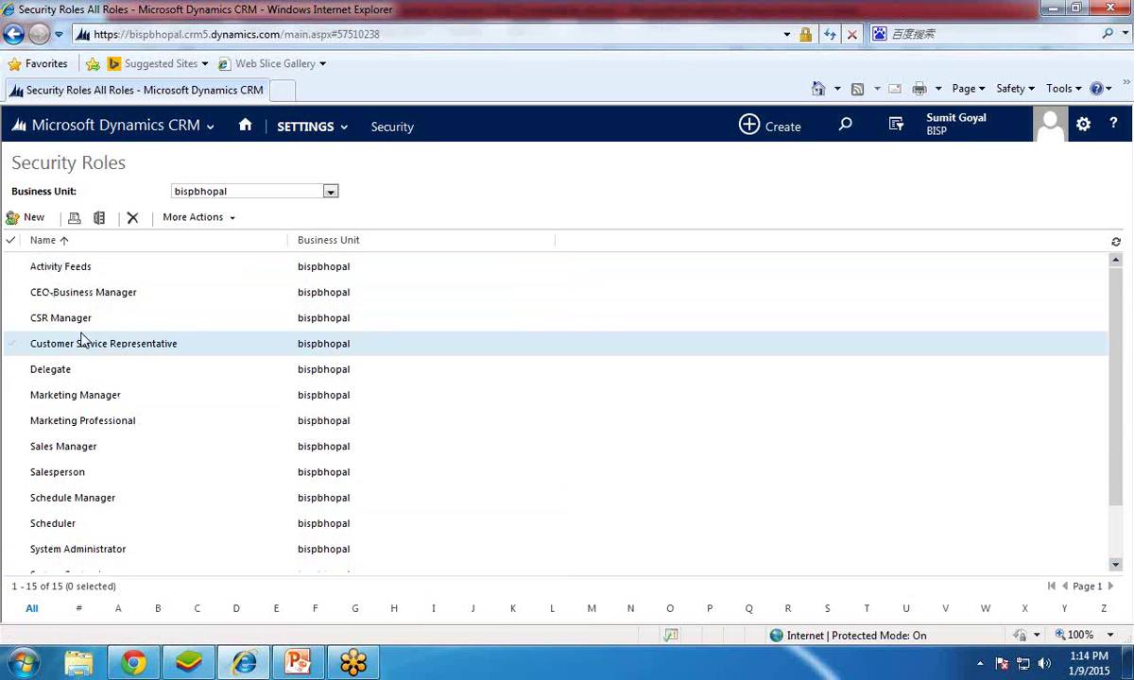
{"action": "scroll", "coordinate": [76, 368], "scroll_direction": "down", "scroll_amount": 2}
{"action": "scroll", "coordinate": [71, 460], "scroll_direction": "up", "scroll_amount": 2}
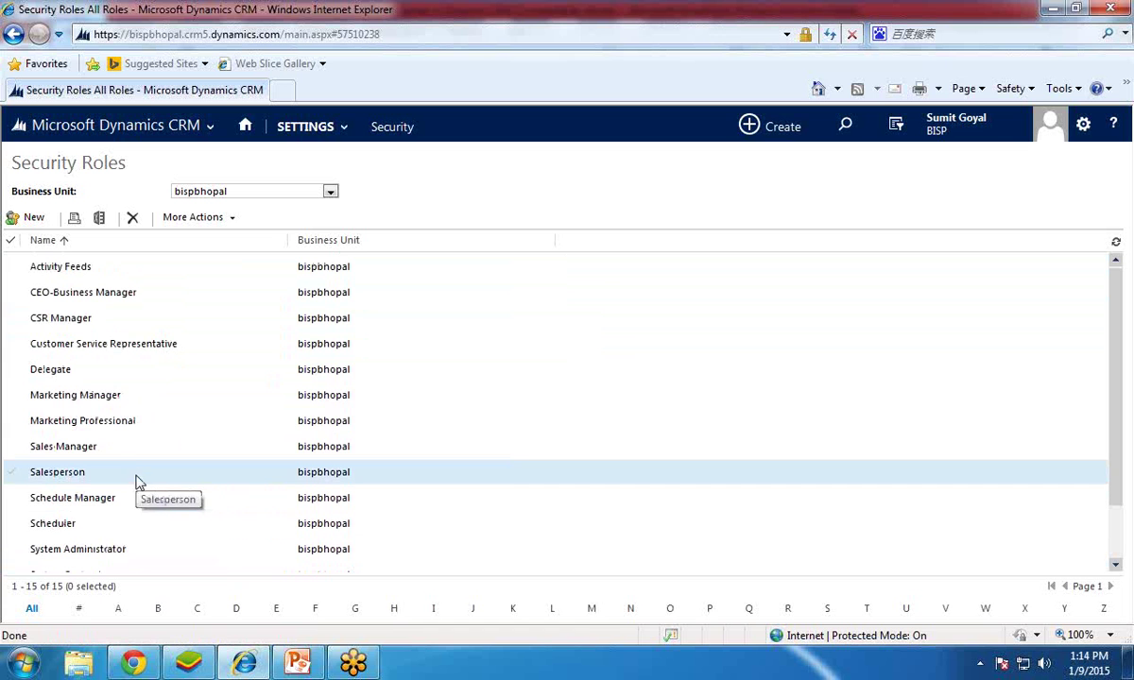
{"action": "left_click", "coordinate": [63, 446]}
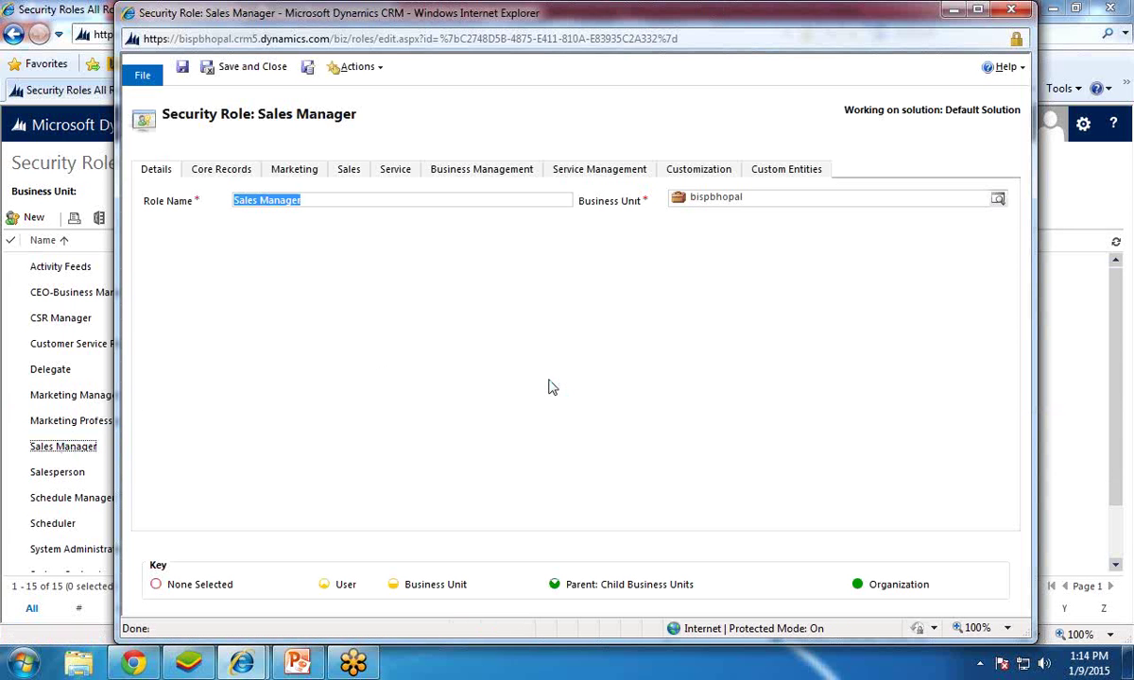
{"action": "left_click", "coordinate": [473, 176]}
{"action": "scroll", "coordinate": [382, 463], "scroll_direction": "down", "scroll_amount": 4}
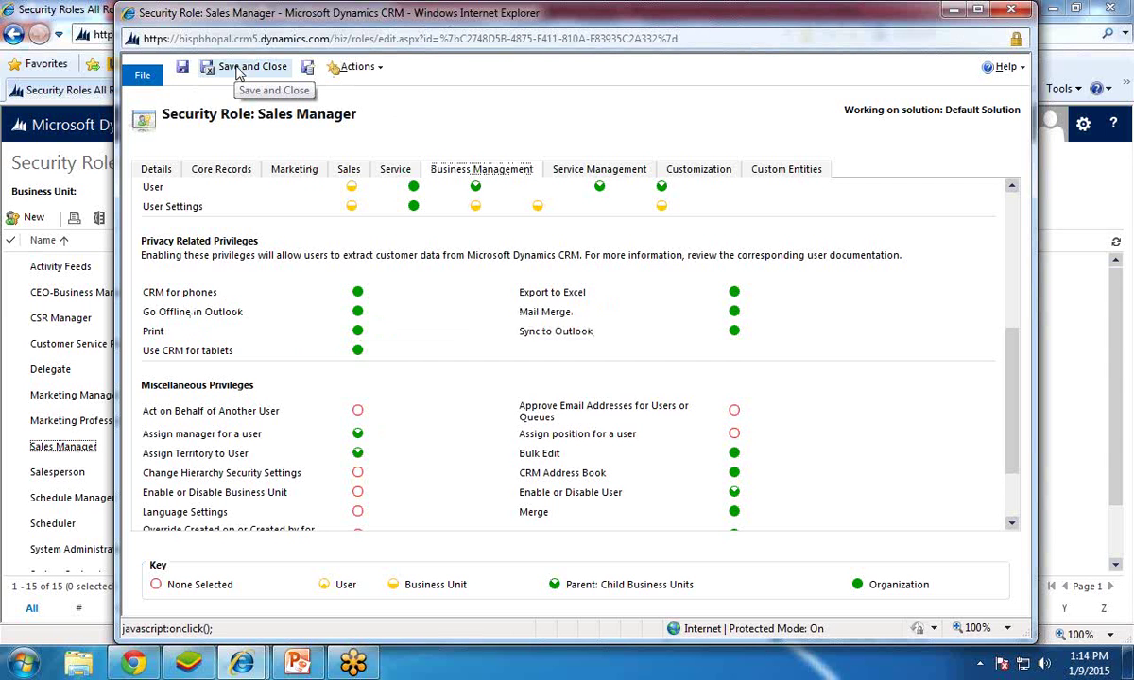
{"action": "left_click", "coordinate": [239, 74]}
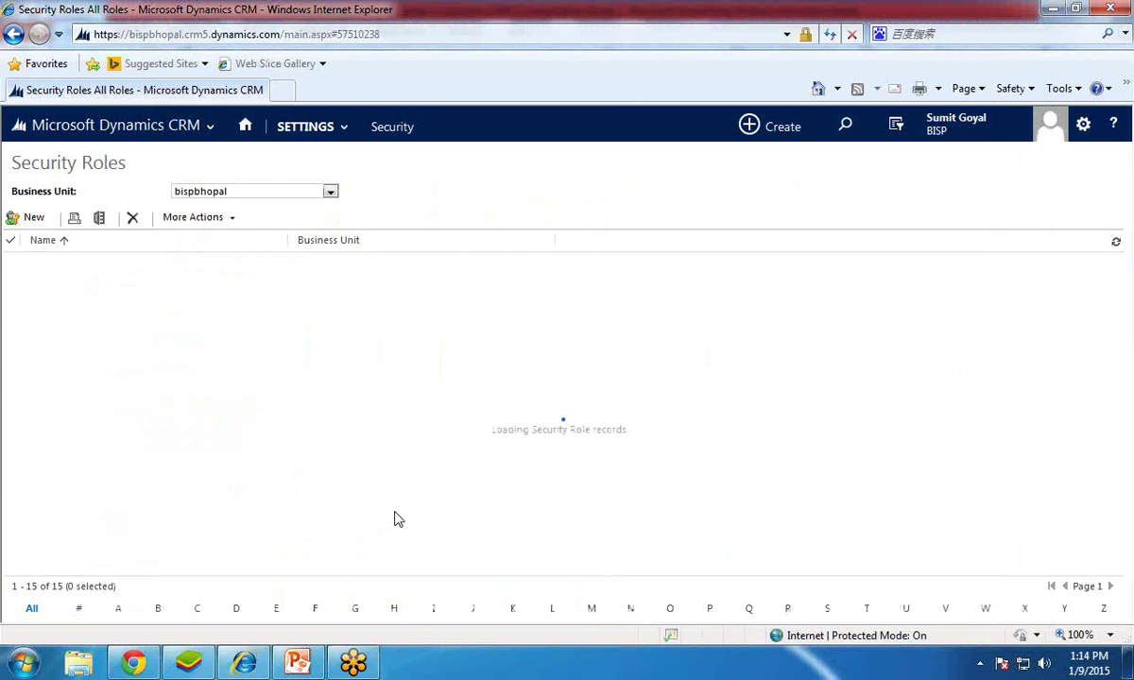
Return to the Customizations settings and open the Account entity's list of forms in the default solution
{"action": "left_click", "coordinate": [319, 130]}
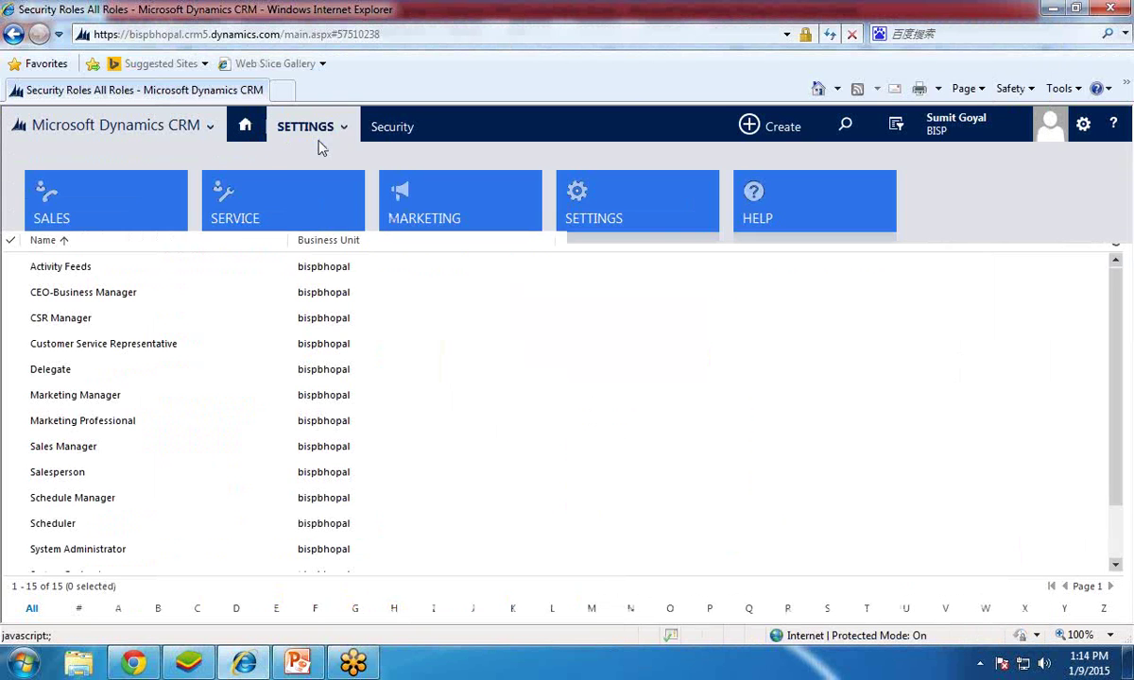
{"action": "left_click", "coordinate": [623, 201]}
{"action": "left_click", "coordinate": [823, 210]}
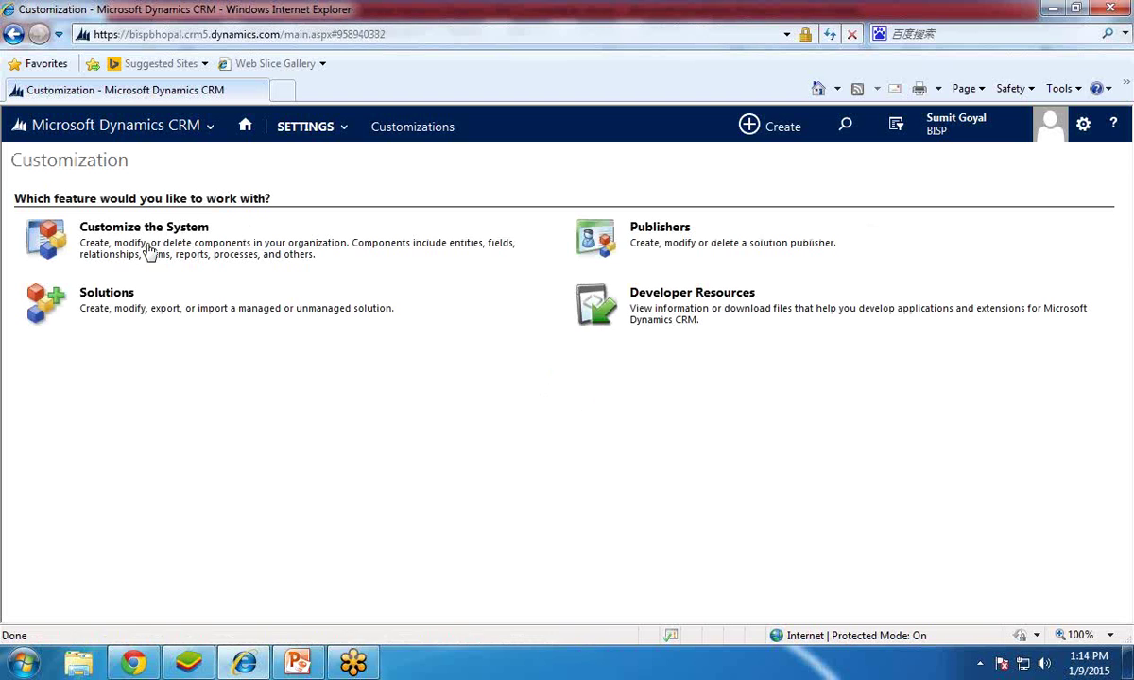
{"action": "left_click", "coordinate": [117, 228]}
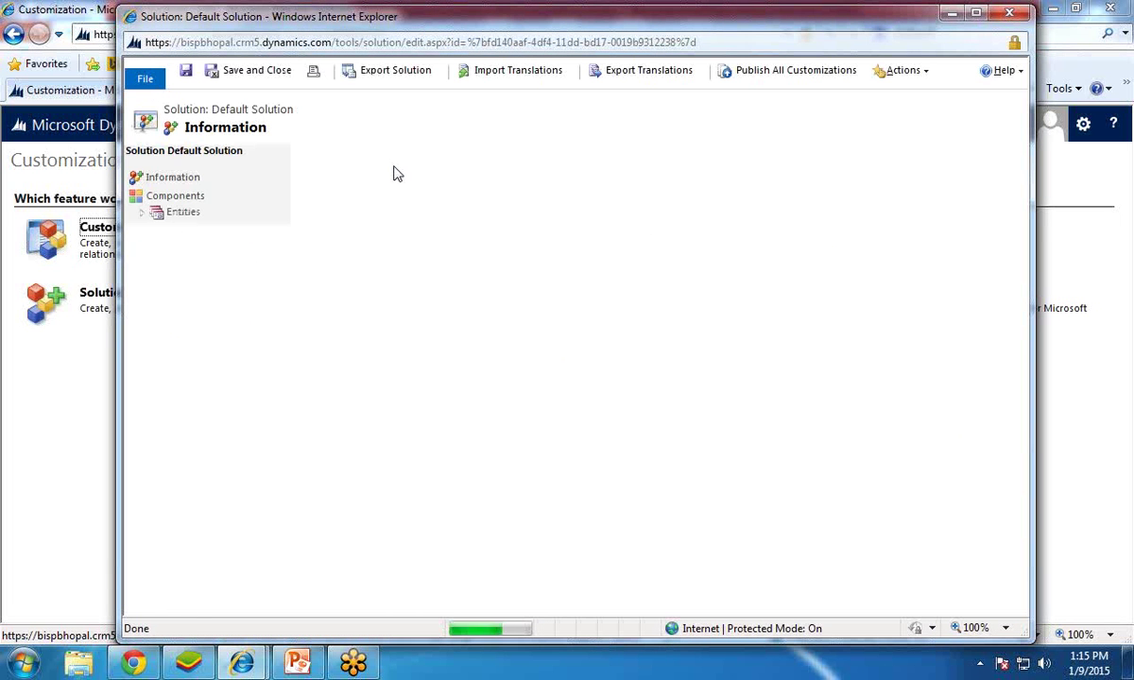
{"action": "left_click", "coordinate": [142, 212]}
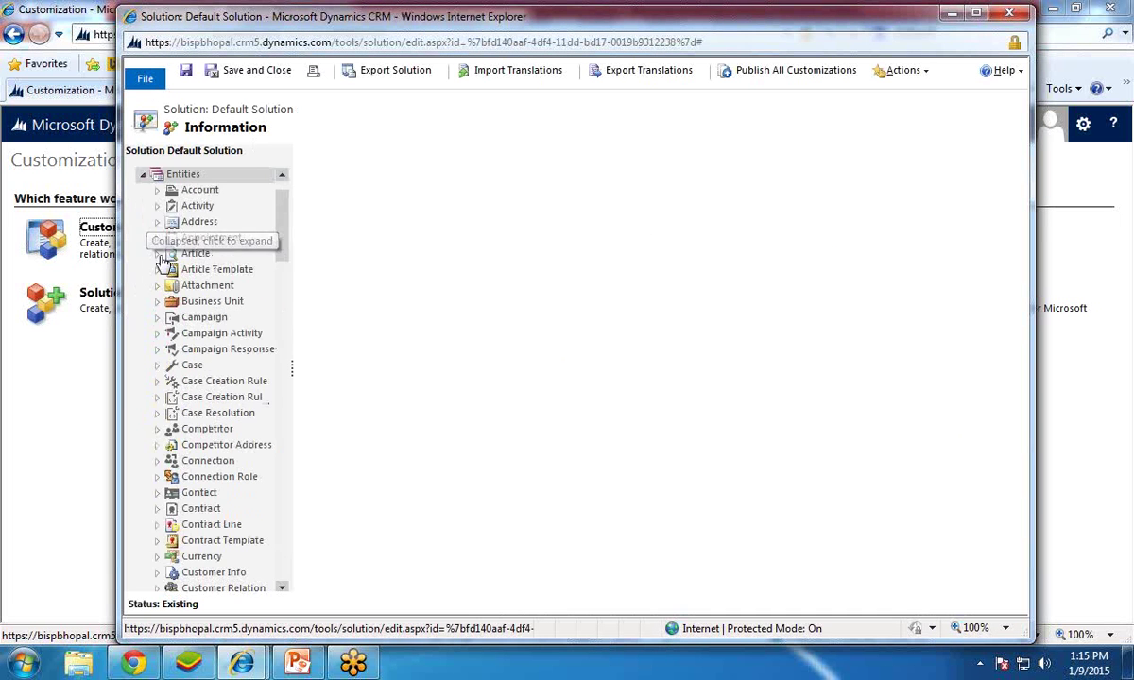
{"action": "left_click", "coordinate": [157, 190]}
{"action": "left_click", "coordinate": [209, 237]}
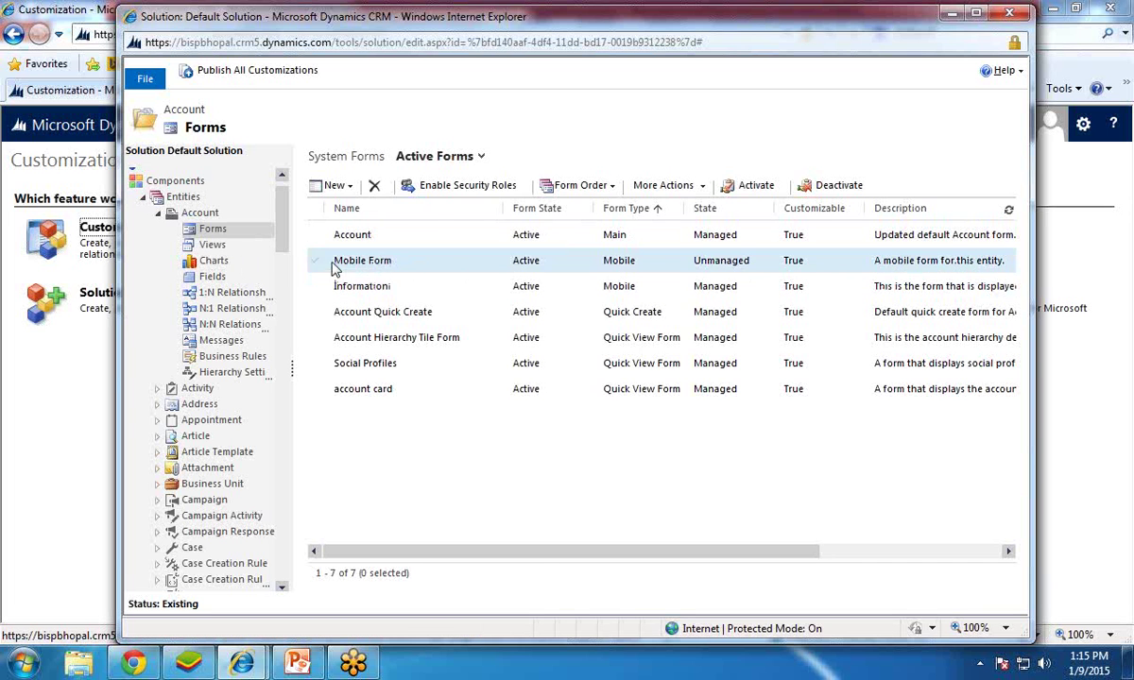
Open the Account entity's existing Mobile Form and examine its available and selected attributes, including Relationship Type
{"action": "left_click", "coordinate": [338, 189]}
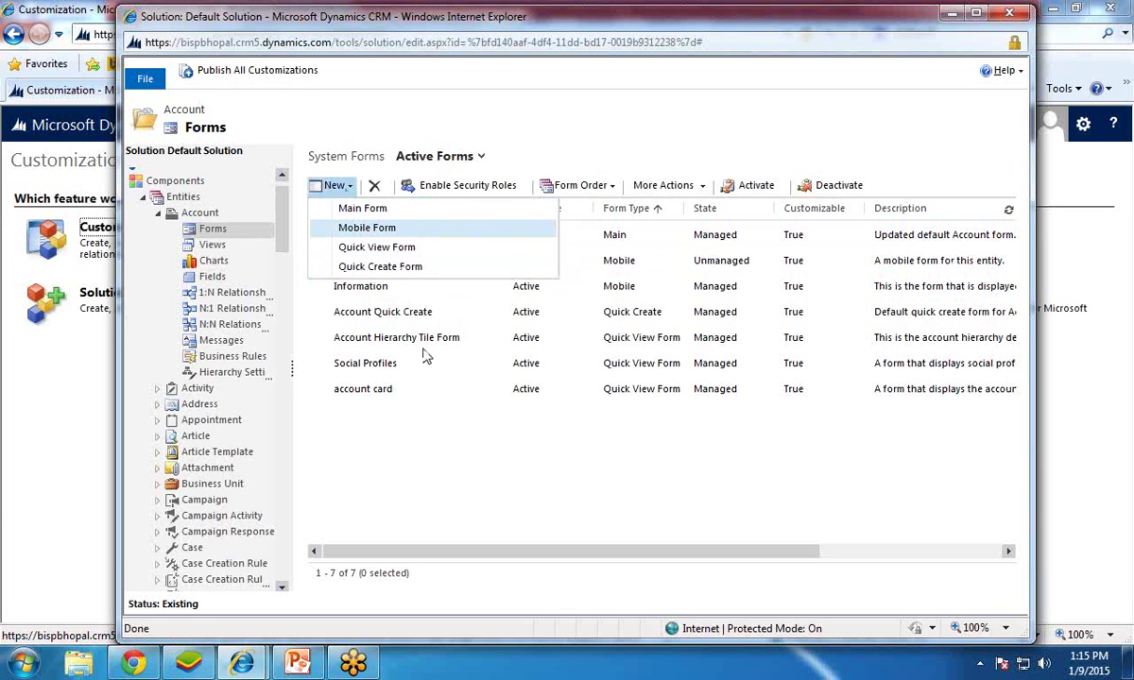
{"action": "left_click", "coordinate": [467, 481]}
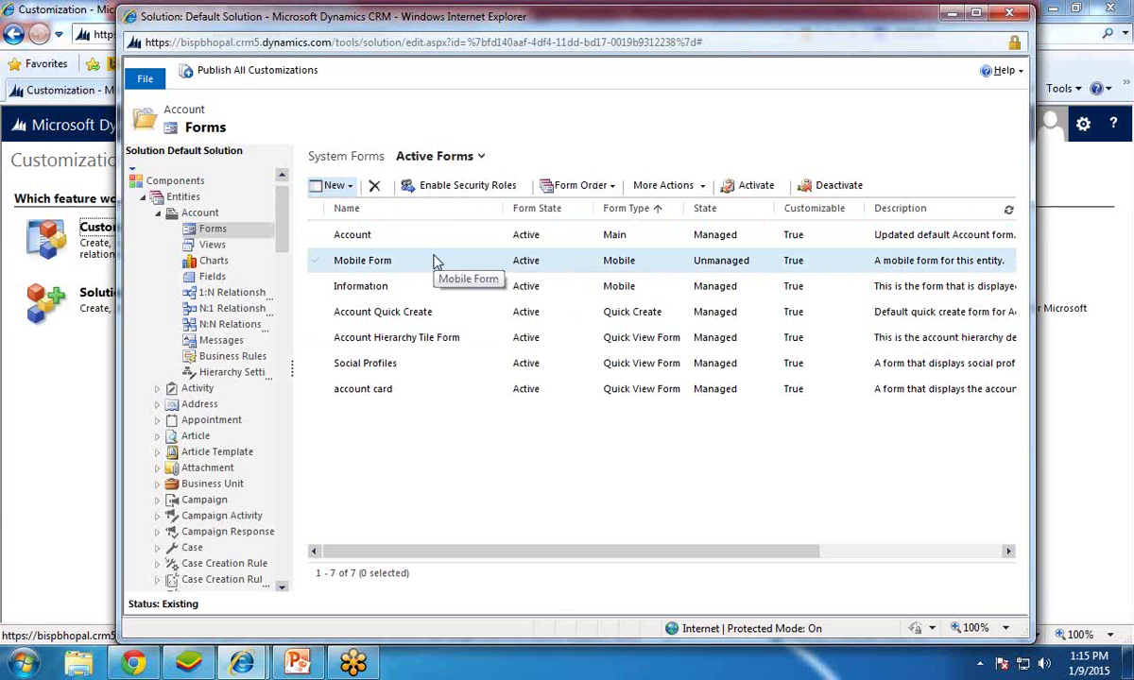
{"action": "left_click", "coordinate": [364, 263]}
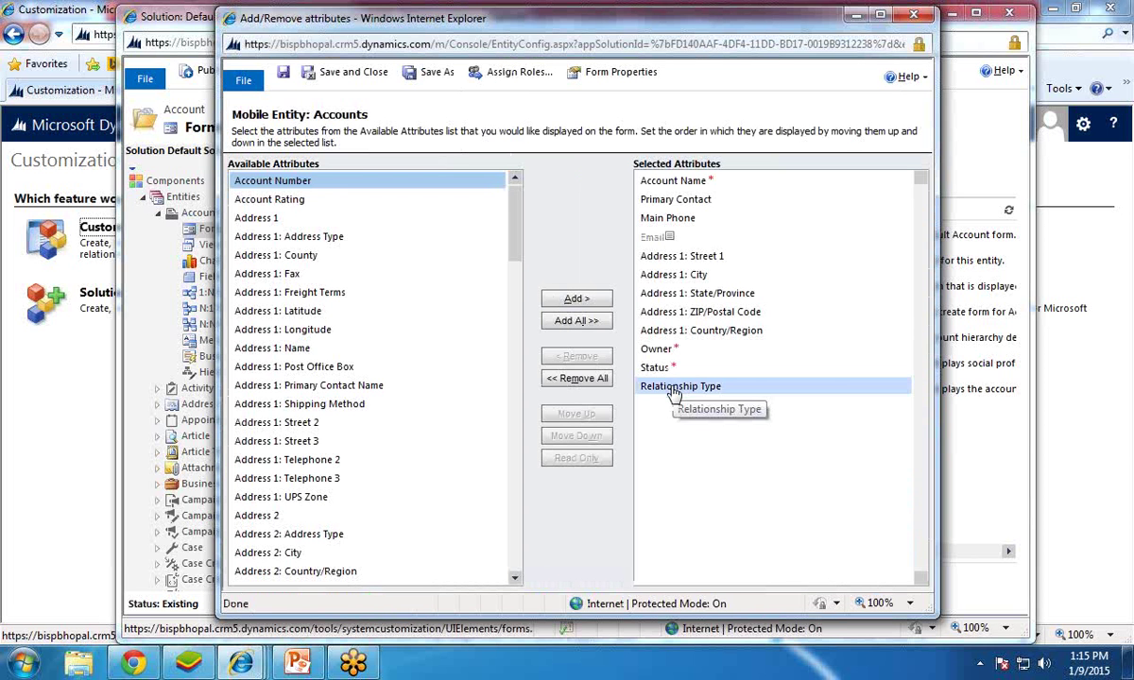
{"action": "left_click_drag", "start_coordinate": [501, 222], "coordinate": [491, 529]}
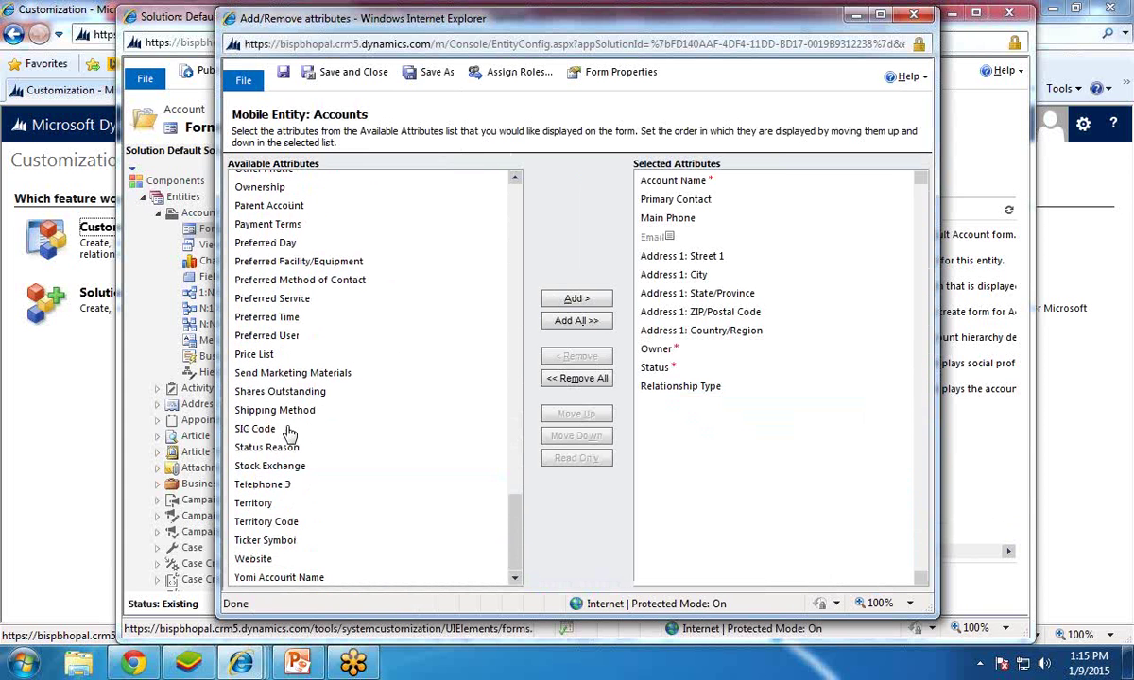
{"action": "left_click", "coordinate": [671, 393]}
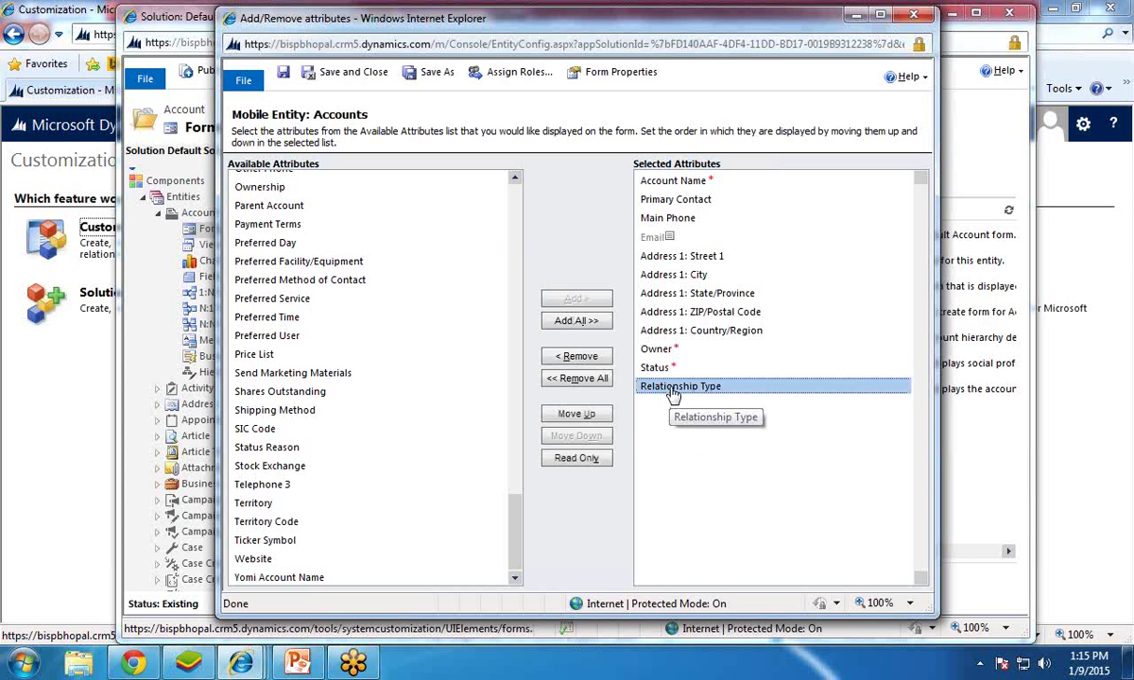
Toggle the Email attribute's read-only setting off and back on, then save the mobile form and close the solution
{"action": "left_click", "coordinate": [661, 239]}
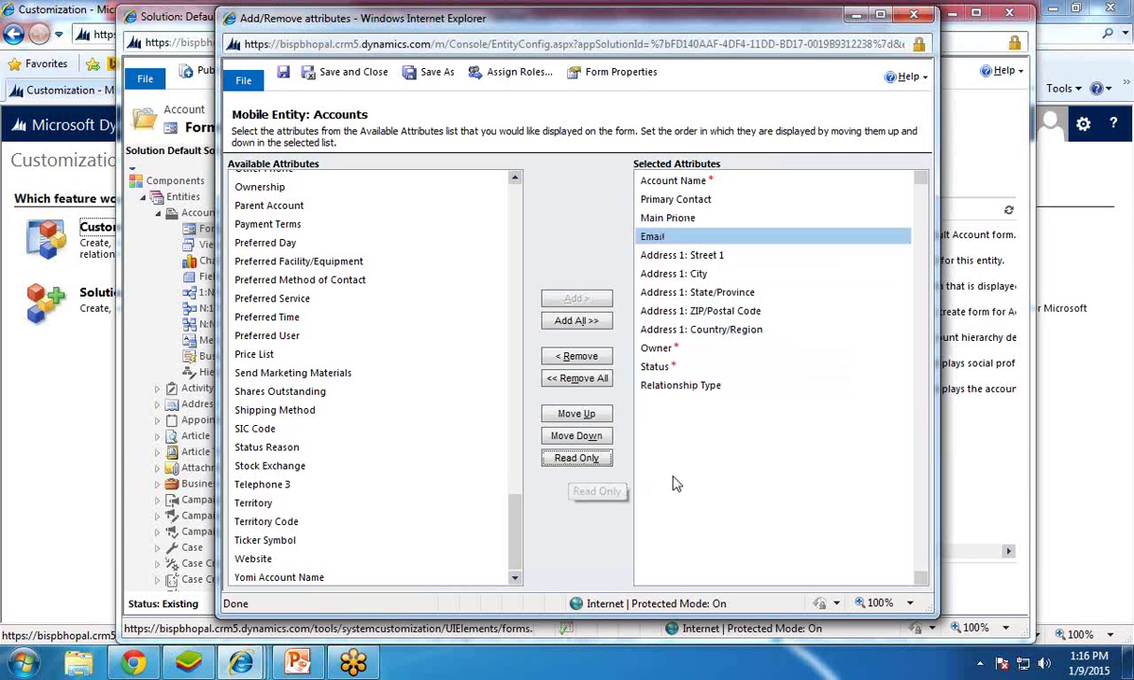
{"action": "left_click", "coordinate": [667, 241]}
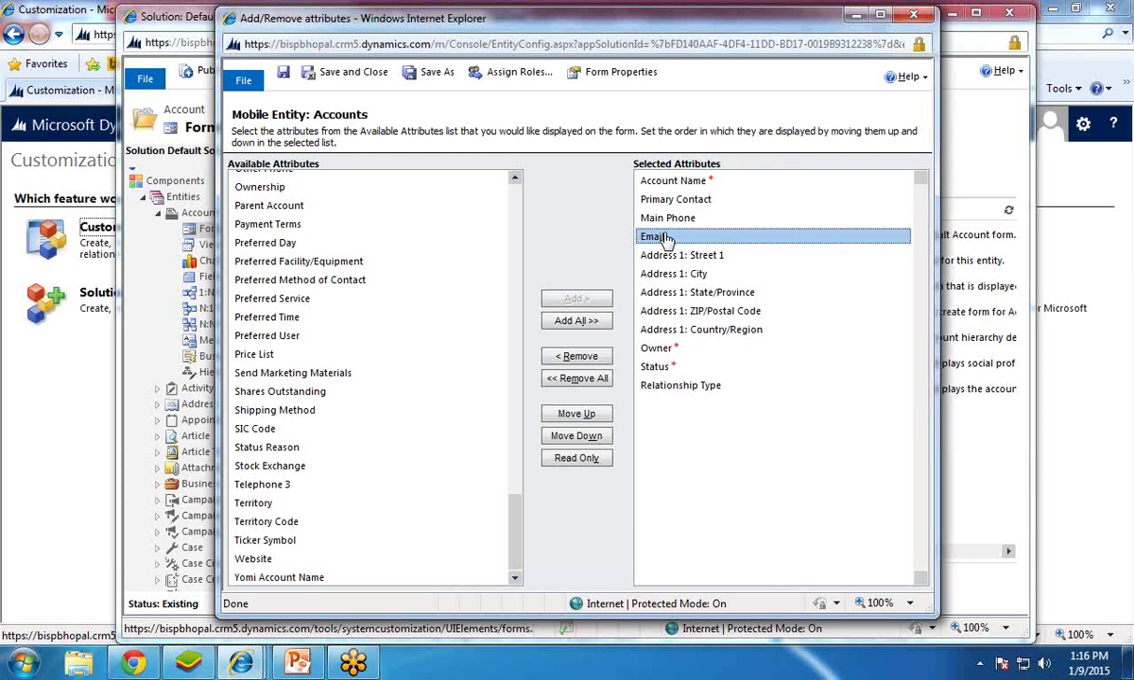
{"action": "left_click", "coordinate": [581, 458]}
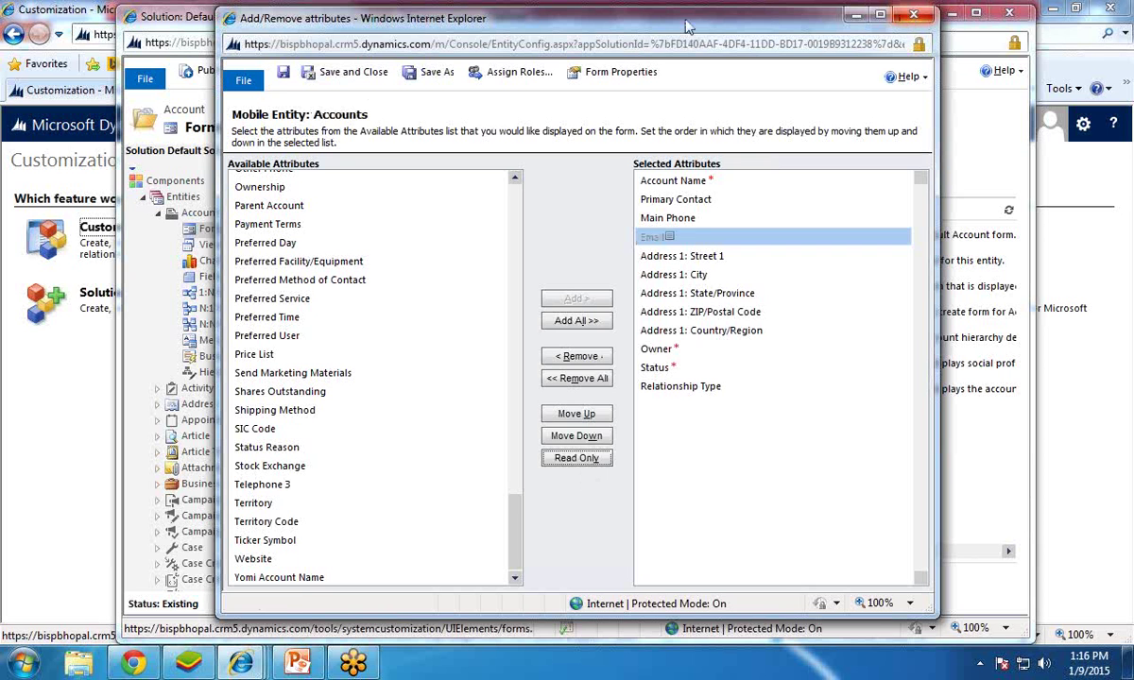
{"action": "left_click", "coordinate": [370, 78]}
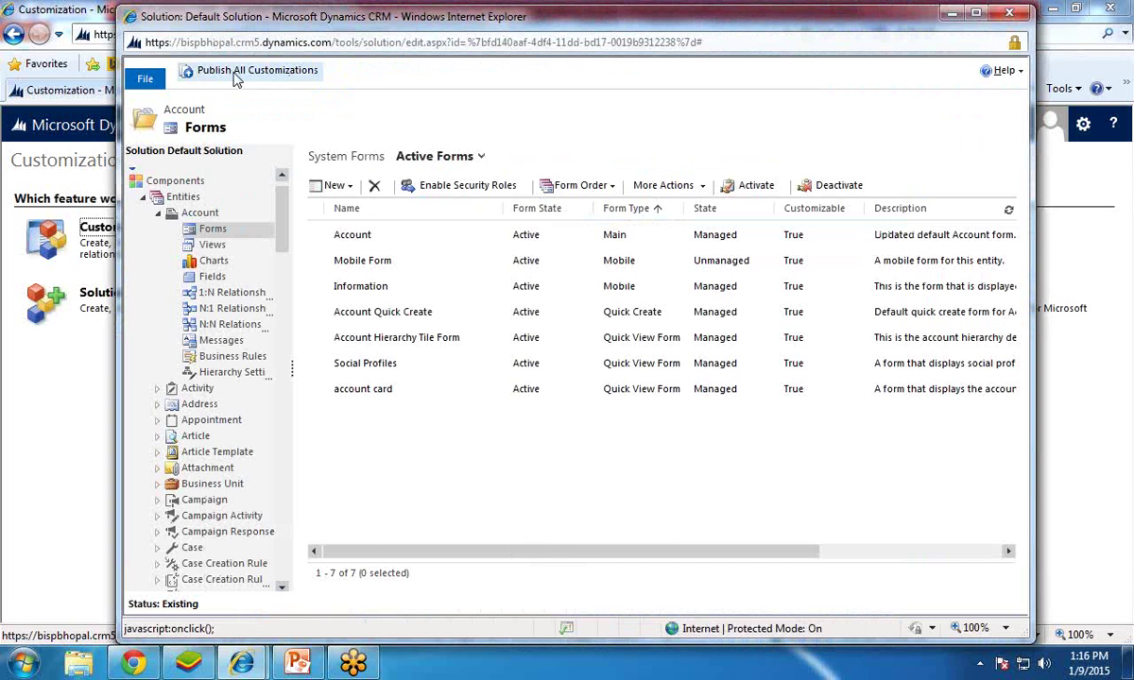
{"action": "left_click", "coordinate": [1009, 15]}
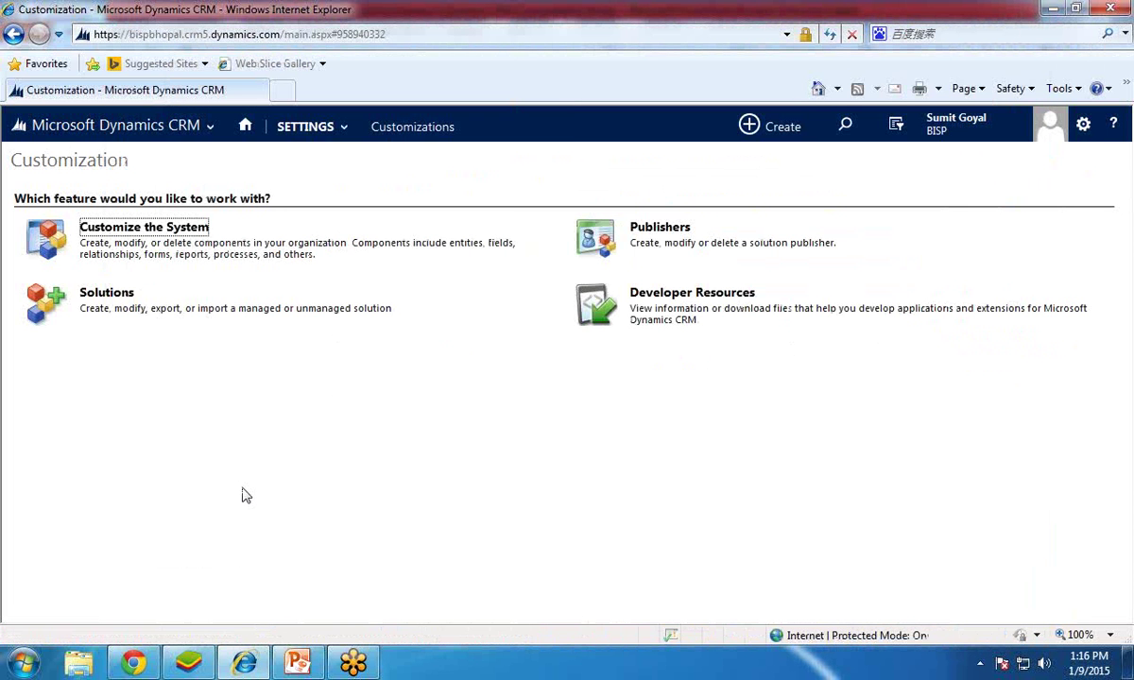
{"action": "left_click", "coordinate": [419, 33]}
{"action": "key", "text": "ctrl+c"}
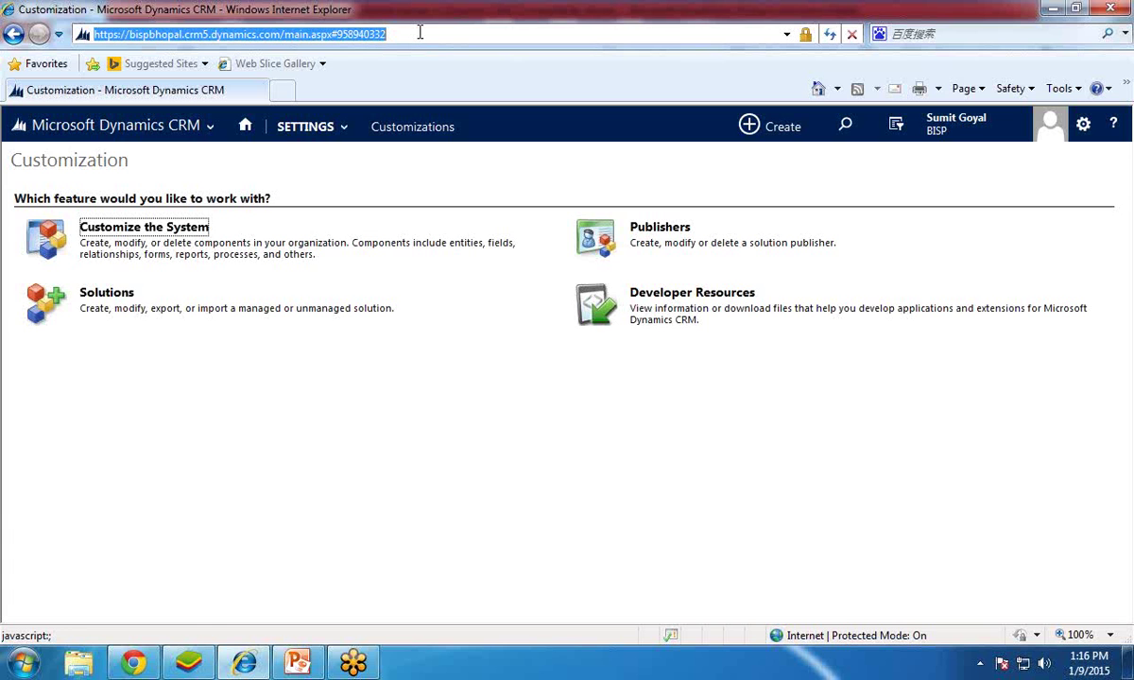
{"action": "left_click", "coordinate": [283, 91]}
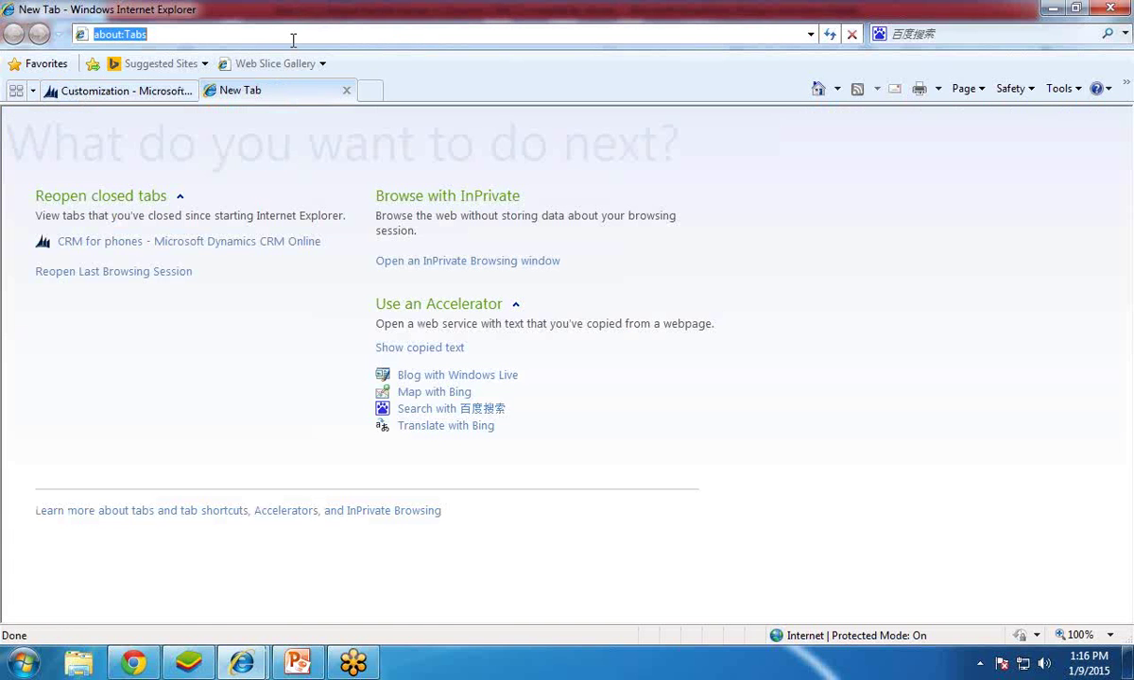
{"action": "key", "text": "ctrl+v"}
{"action": "key", "text": "BackSpace"}
{"action": "key", "text": "BackSpace"}
{"action": "key", "text": "BackSpace"}
{"action": "key", "text": "BackSpace"}
{"action": "key", "text": "BackSpace"}
{"action": "key", "text": "BackSpace"}
{"action": "key", "text": "BackSpace"}
{"action": "key", "text": "BackSpace"}
{"action": "key", "text": "BackSpace"}
{"action": "key", "text": "BackSpace"}
{"action": "key", "text": "BackSpace"}
{"action": "key", "text": "BackSpace"}
{"action": "key", "text": "BackSpace"}
{"action": "key", "text": "BackSpace"}
{"action": "key", "text": "BackSpace"}
{"action": "key", "text": "BackSpace"}
{"action": "key", "text": "BackSpace"}
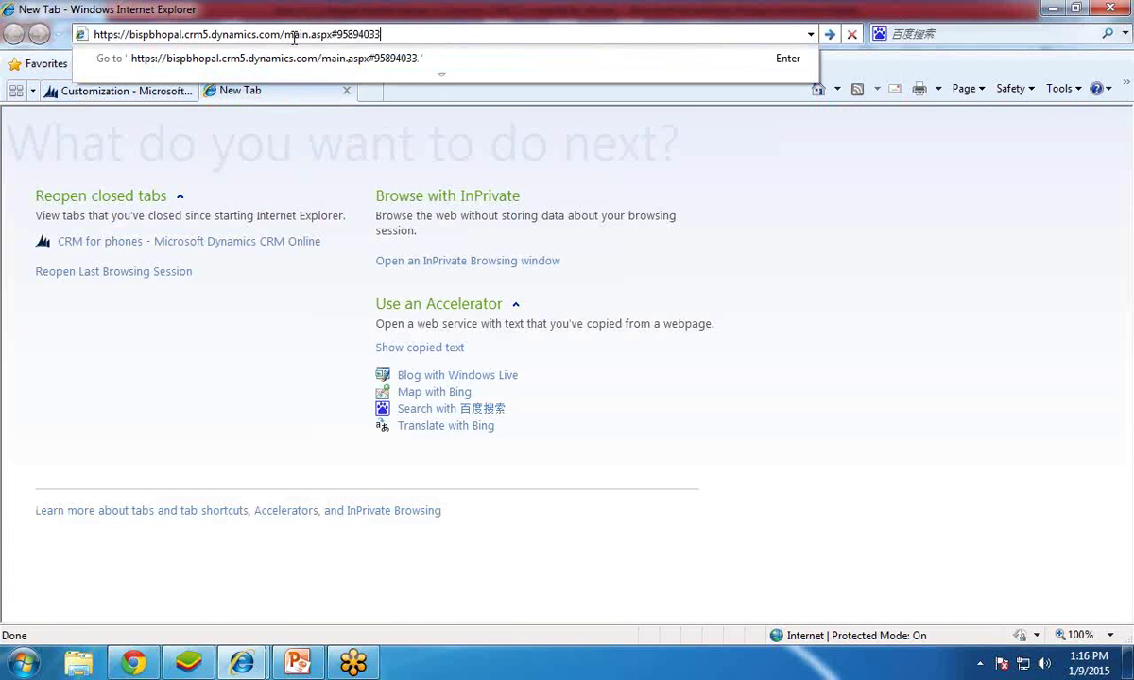
{"action": "key", "text": "BackSpace"}
{"action": "key", "text": "BackSpace"}
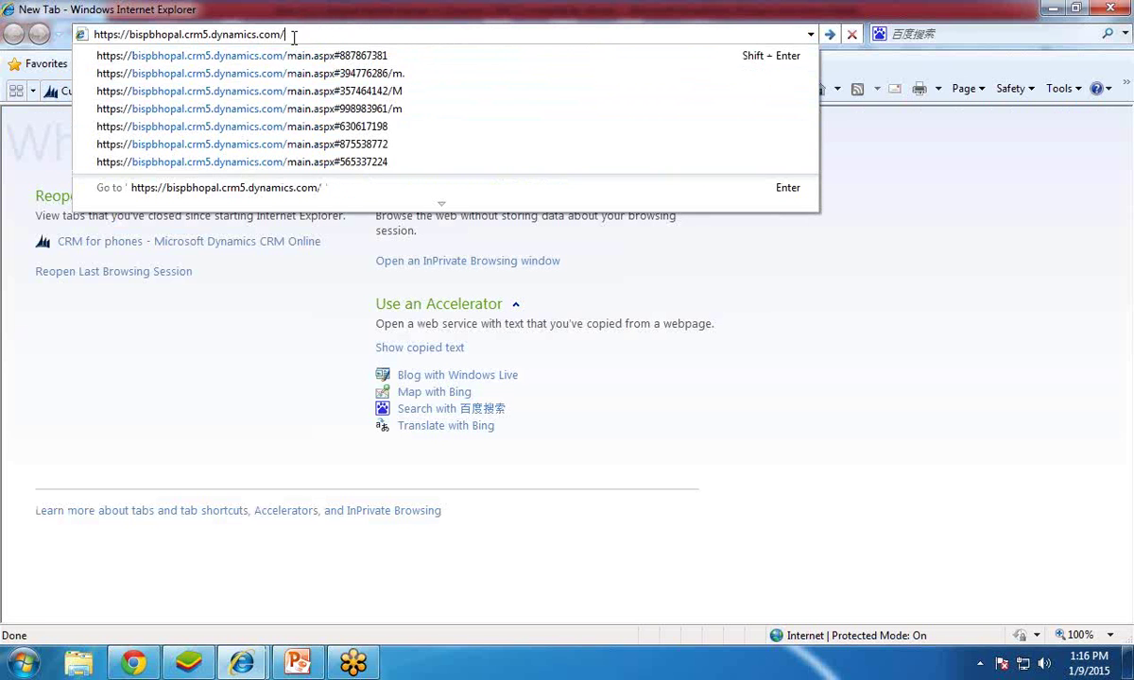
{"action": "type", "text": "m"}
{"action": "key", "text": "Return"}
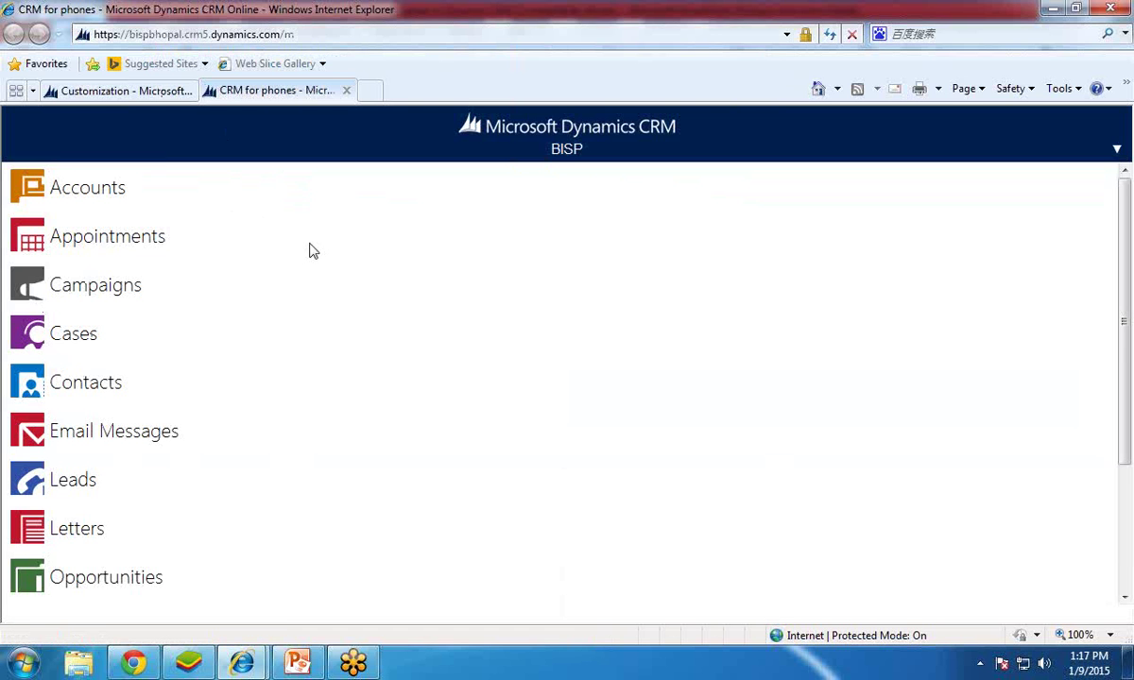
Look through the mobile site's My Active Accounts list, and open and dismiss the new account form
{"action": "left_click", "coordinate": [321, 41]}
{"action": "left_click", "coordinate": [300, 387]}
{"action": "left_click", "coordinate": [76, 196]}
{"action": "left_click", "coordinate": [78, 192]}
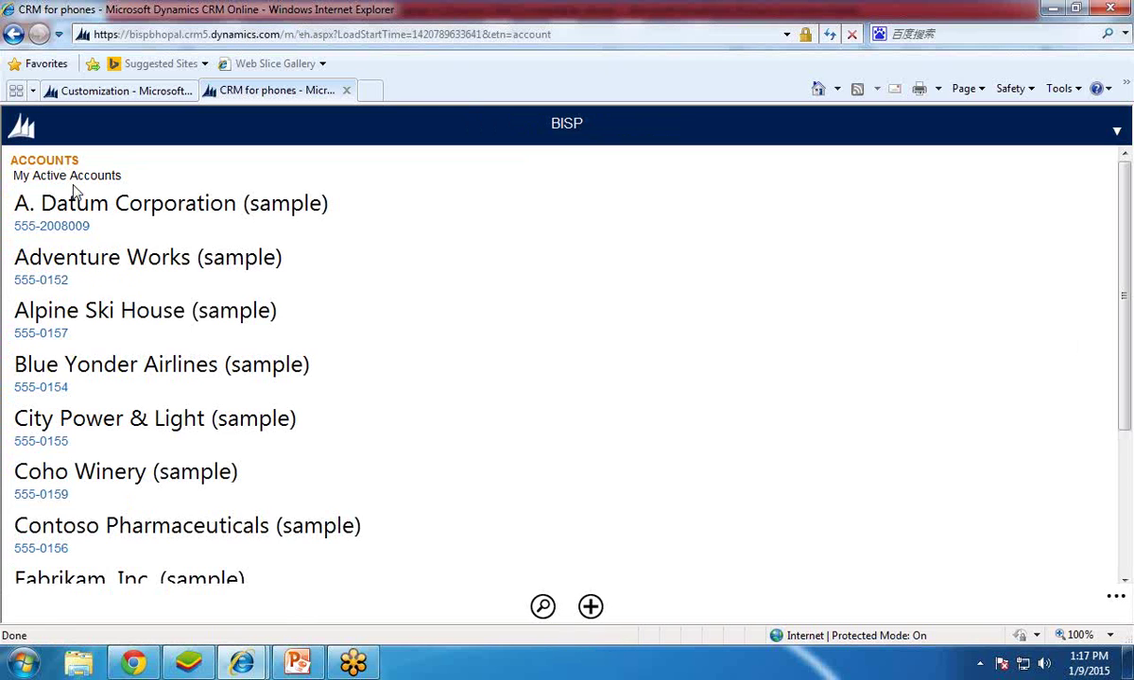
{"action": "scroll", "coordinate": [416, 378], "scroll_direction": "down", "scroll_amount": 3}
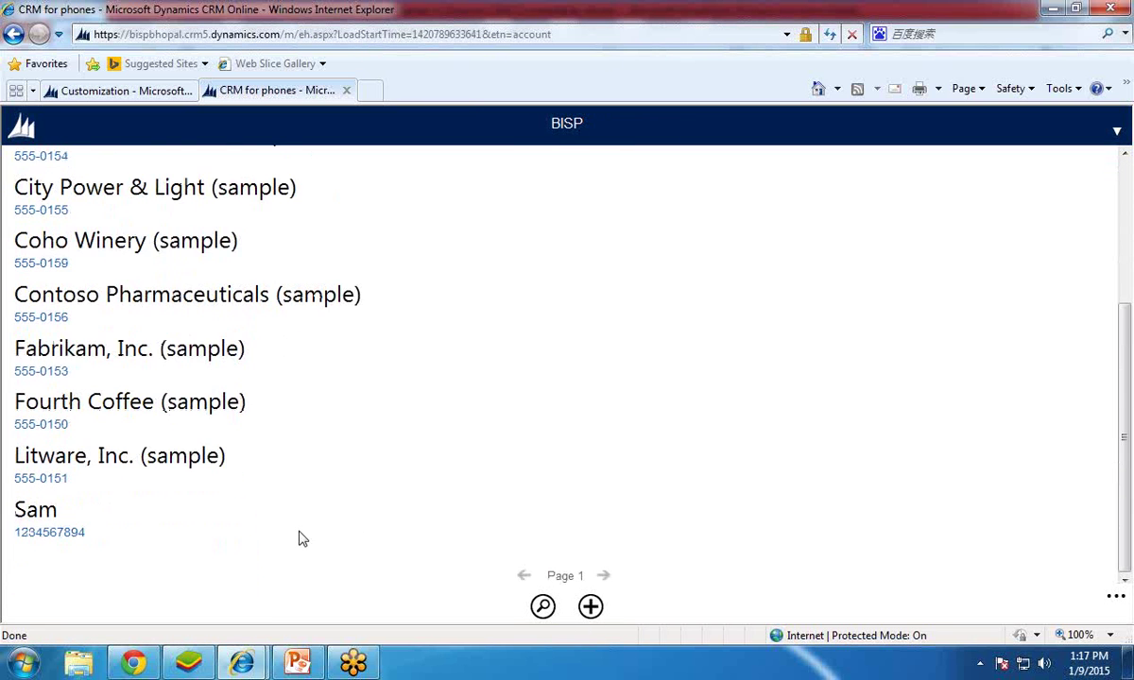
{"action": "scroll", "coordinate": [298, 532], "scroll_direction": "up", "scroll_amount": 3}
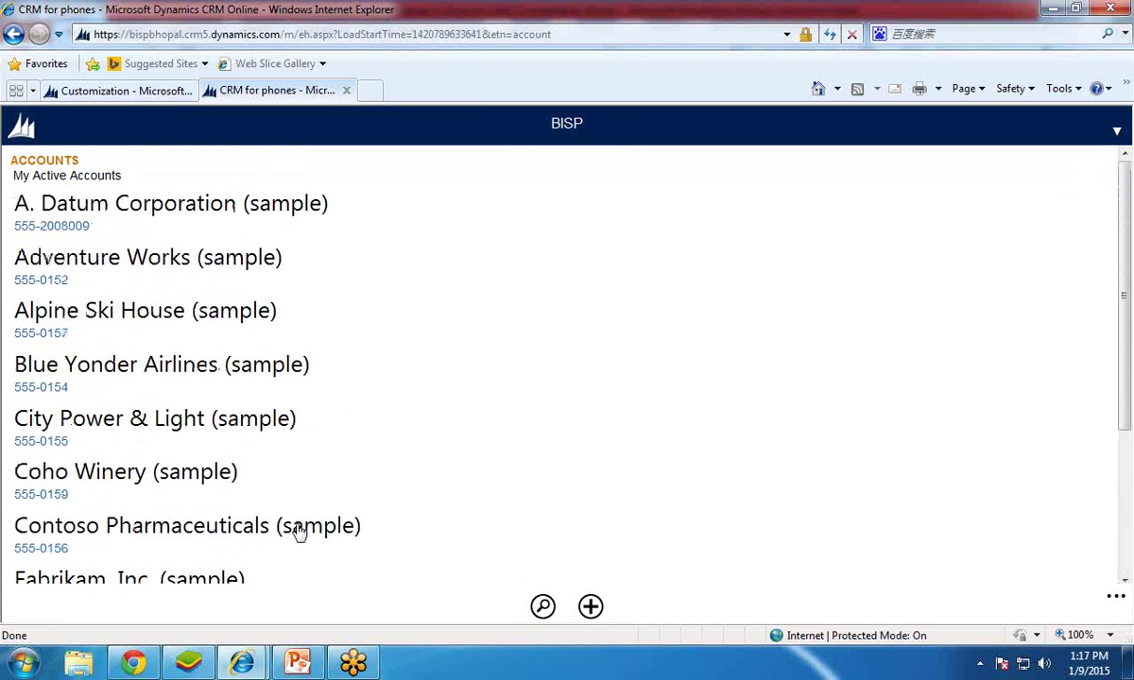
{"action": "left_click", "coordinate": [591, 606]}
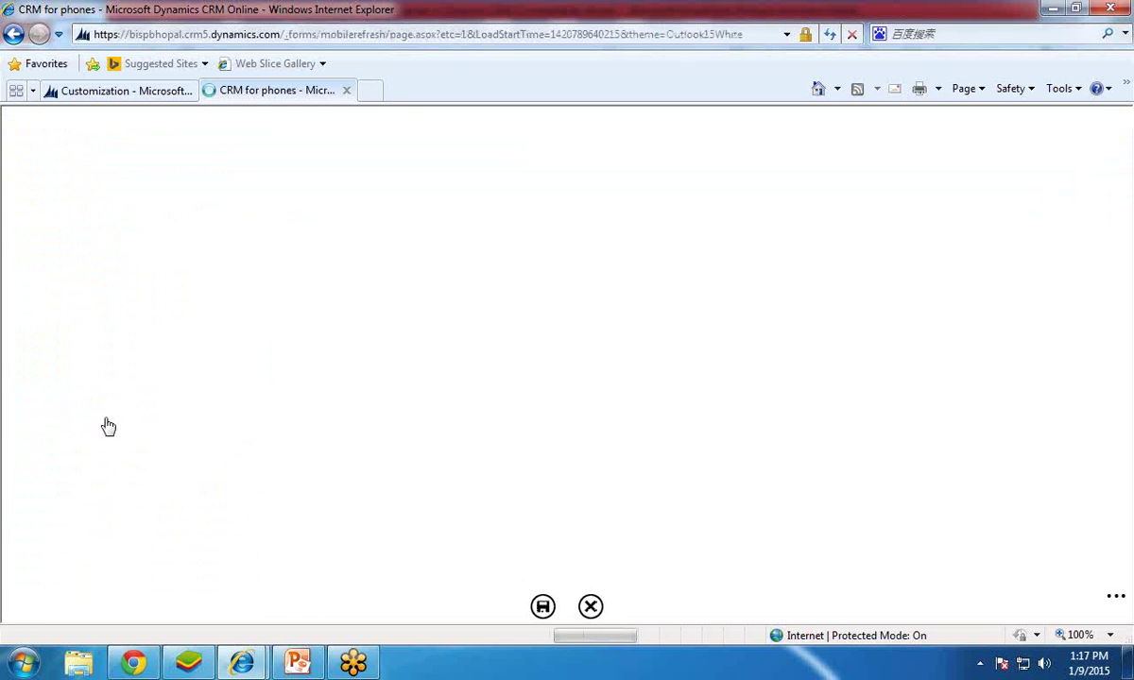
{"action": "left_click", "coordinate": [592, 607]}
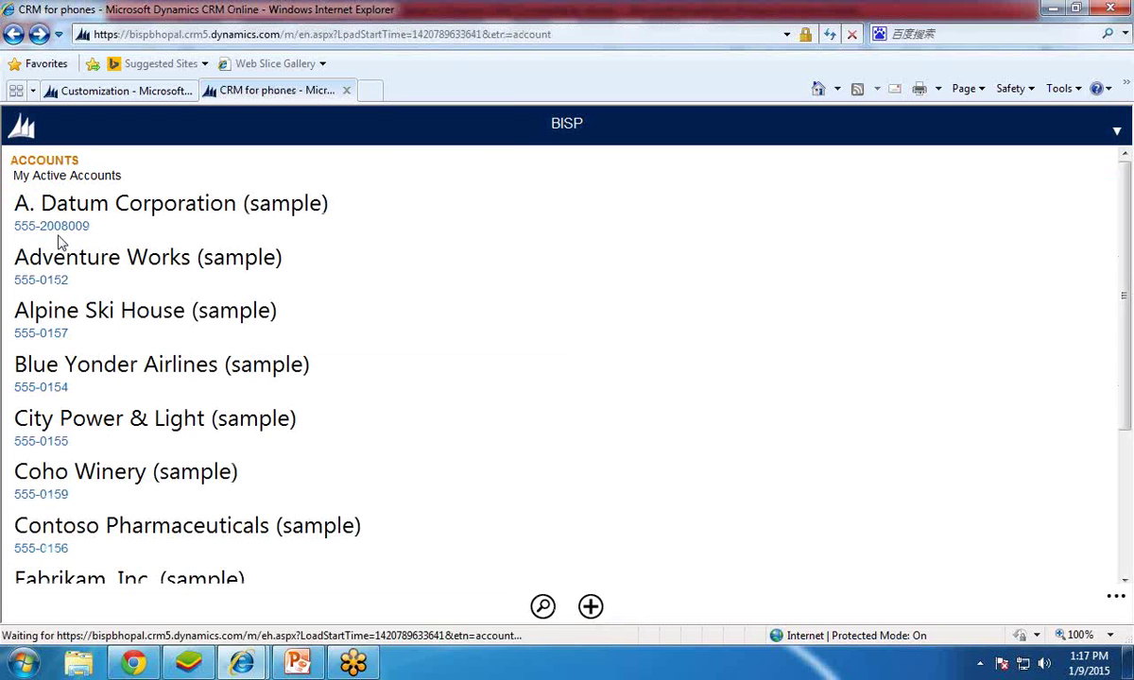
View the A. Datum Corporation (sample) record, return to the mobile home page and examine the system views available for Accounts
{"action": "left_click", "coordinate": [81, 205]}
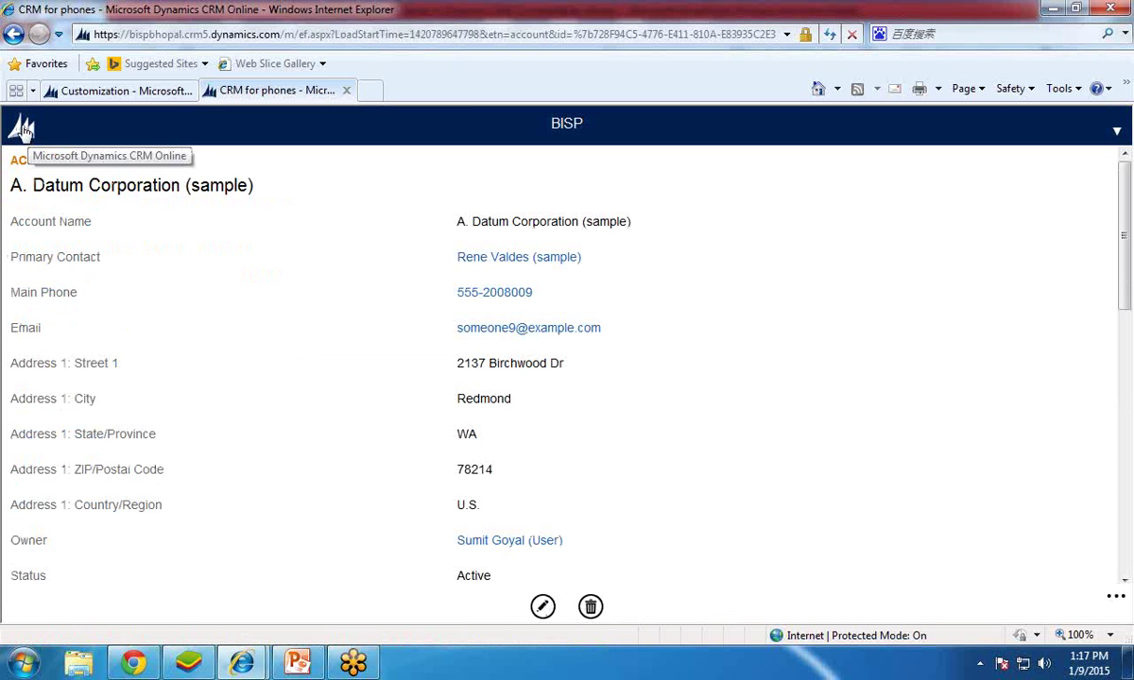
{"action": "left_click", "coordinate": [22, 129]}
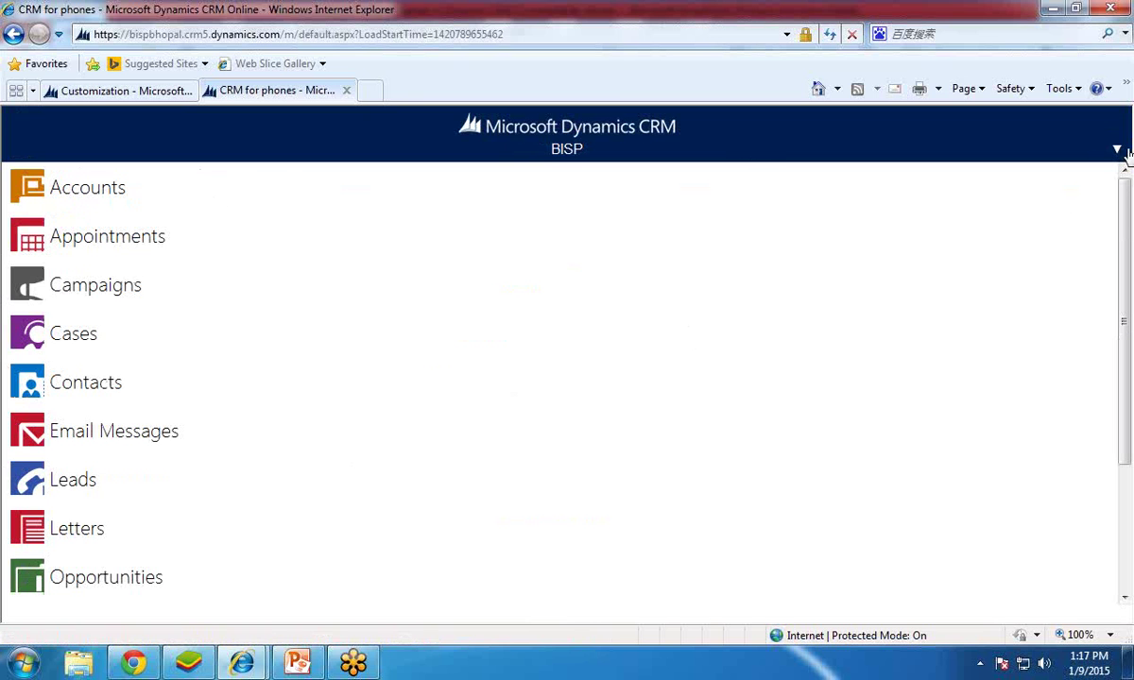
{"action": "left_click", "coordinate": [83, 196]}
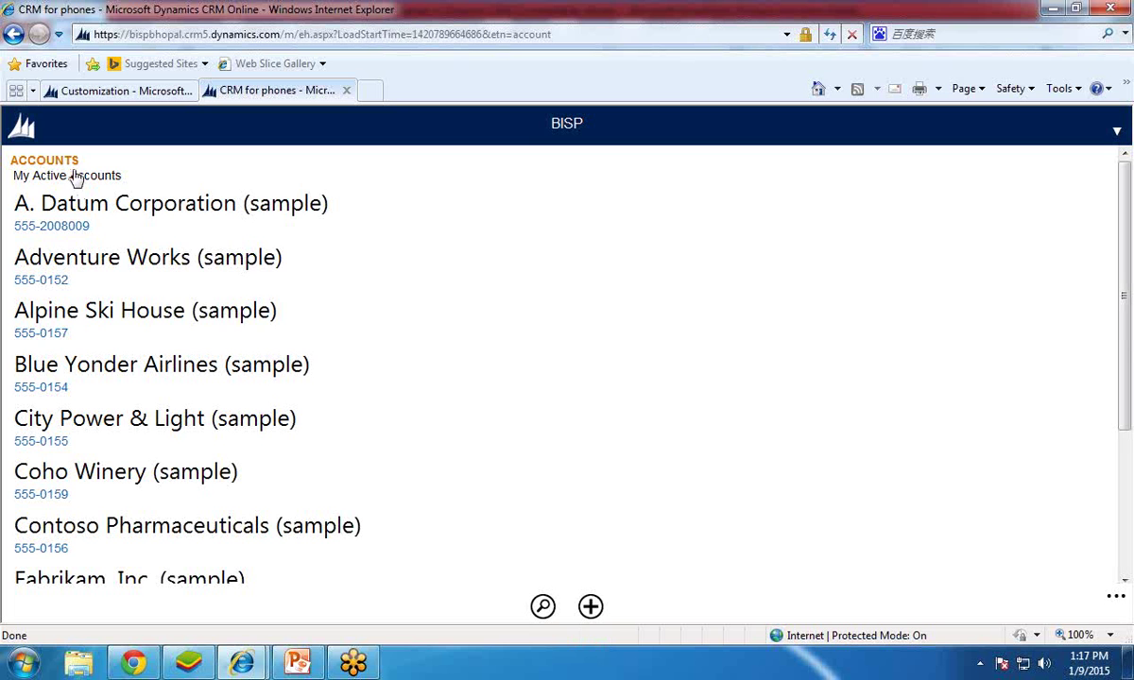
{"action": "left_click", "coordinate": [75, 177]}
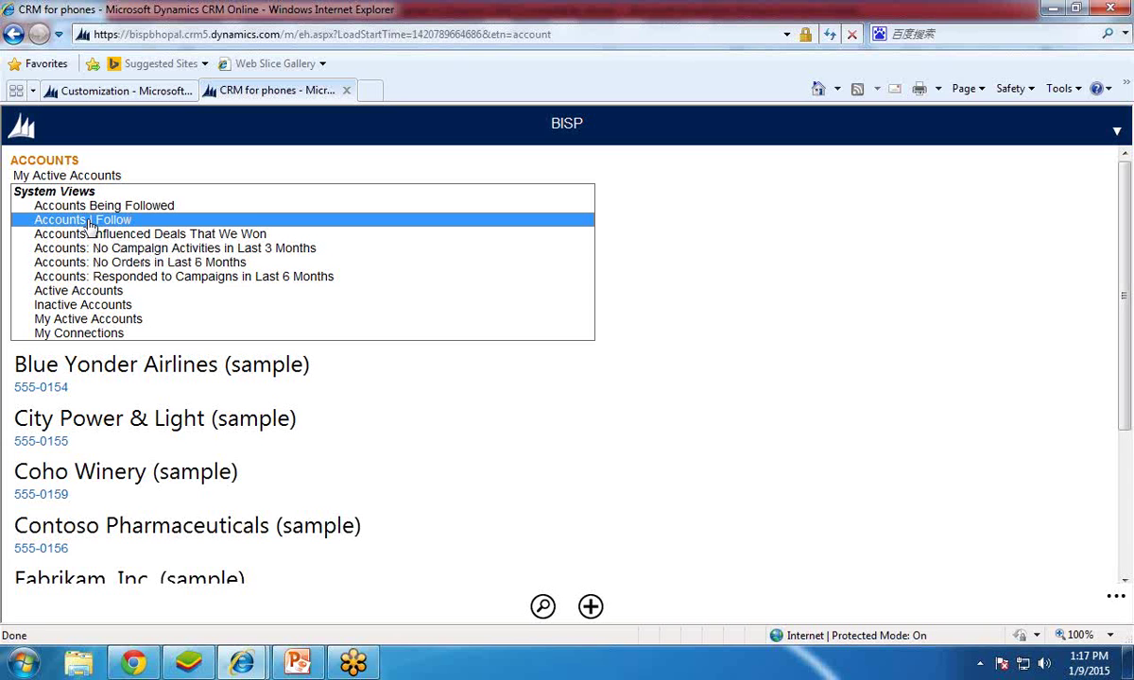
Compare the full CRM site's main navigation areas with the phone site's My Active Accounts list
{"action": "left_click", "coordinate": [104, 91]}
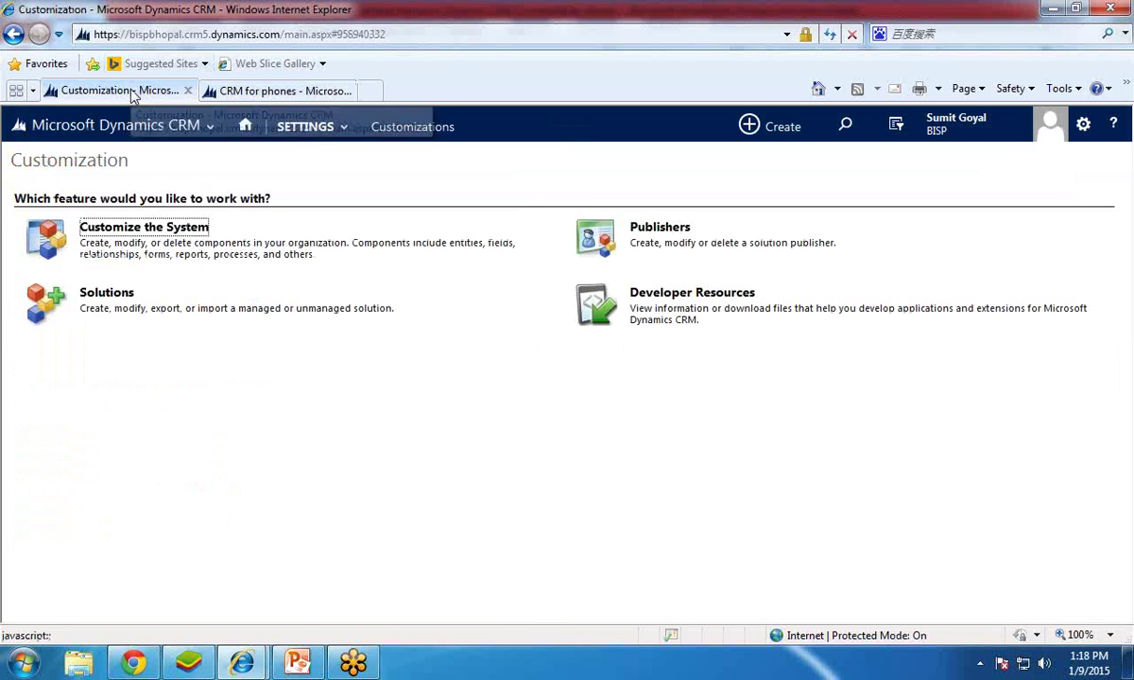
{"action": "left_click", "coordinate": [193, 133]}
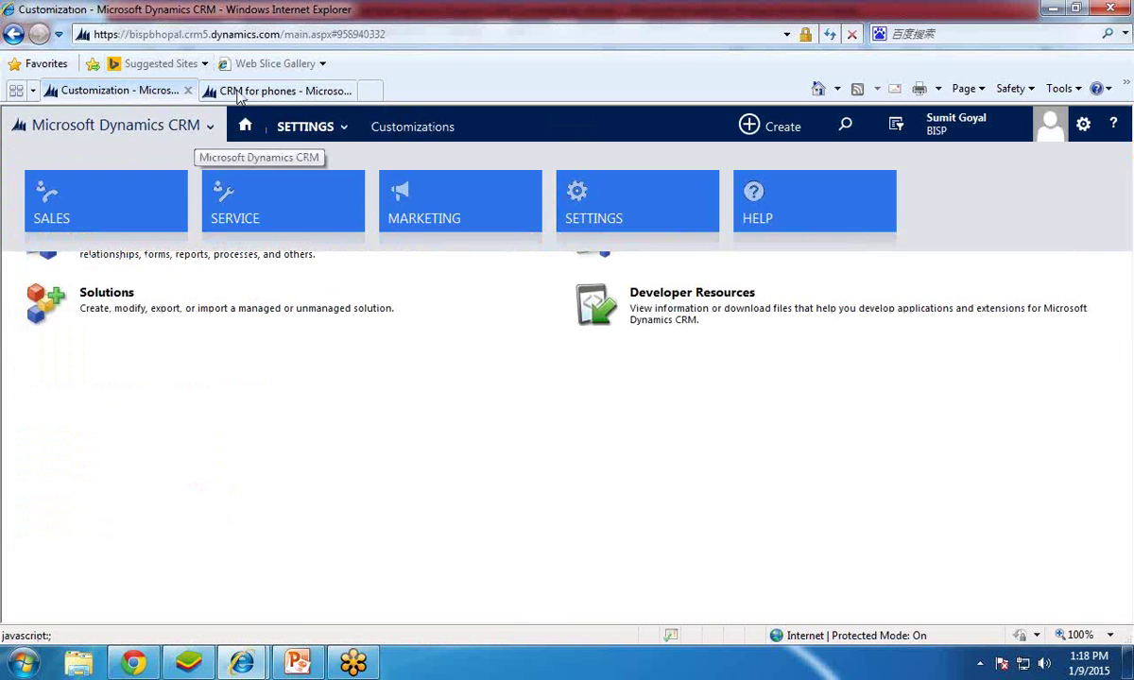
{"action": "left_click", "coordinate": [241, 91]}
{"action": "left_click", "coordinate": [133, 90]}
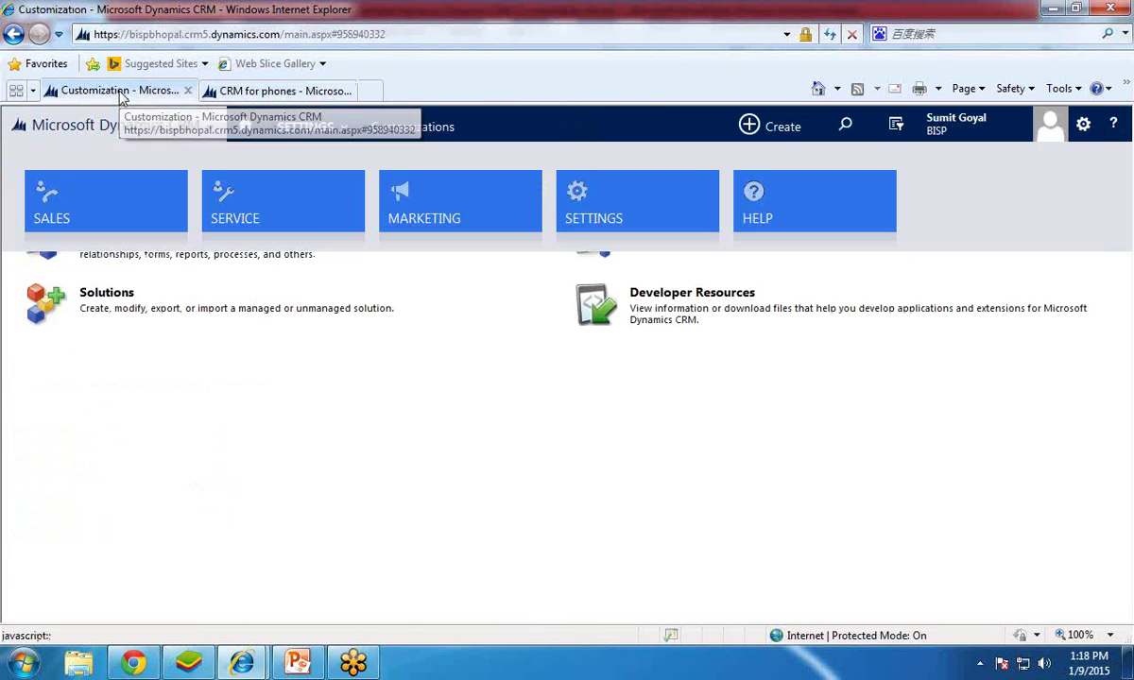
{"action": "left_click", "coordinate": [253, 94]}
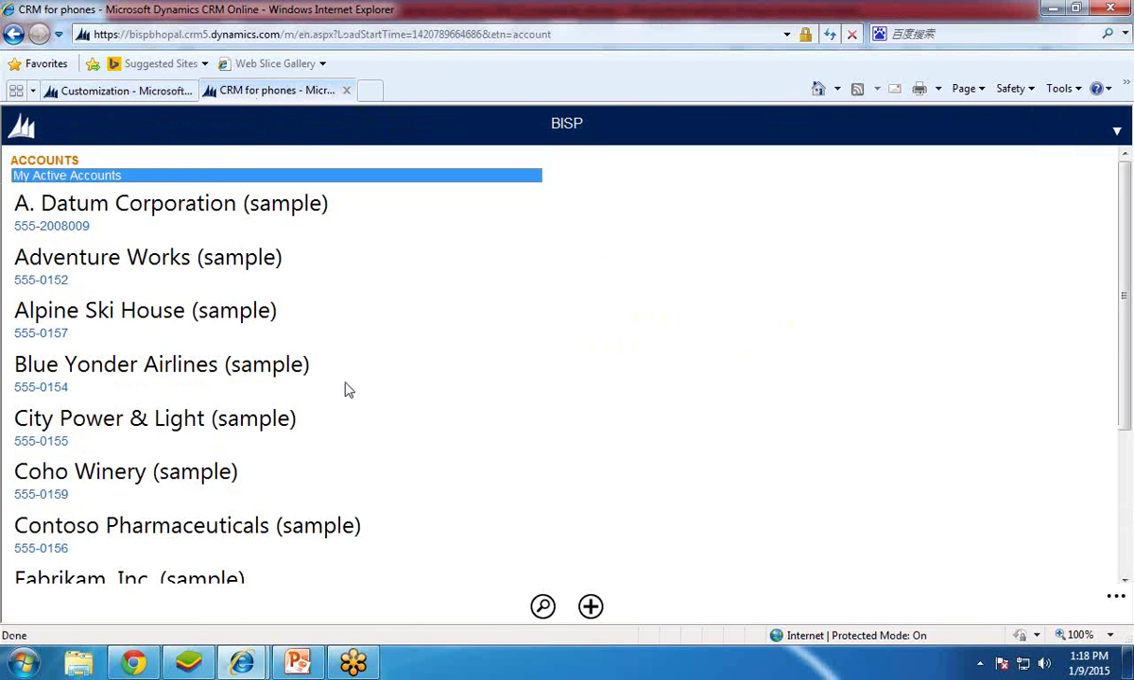
{"action": "scroll", "coordinate": [346, 389], "scroll_direction": "down", "scroll_amount": 5}
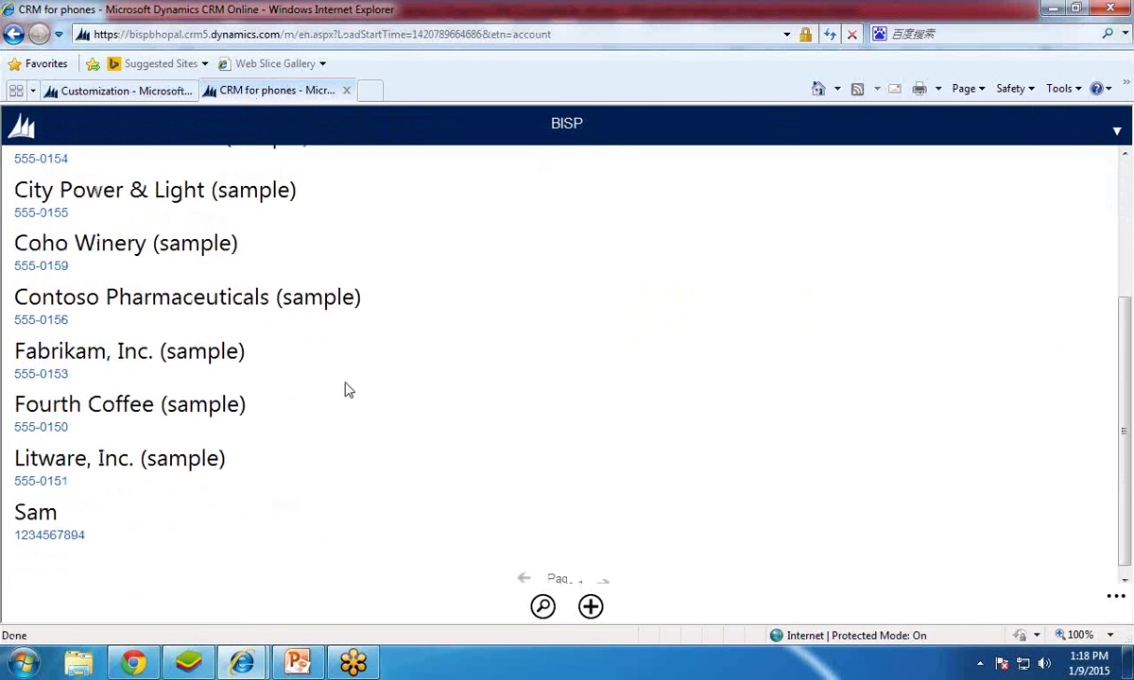
{"action": "scroll", "coordinate": [346, 390], "scroll_direction": "up", "scroll_amount": 5}
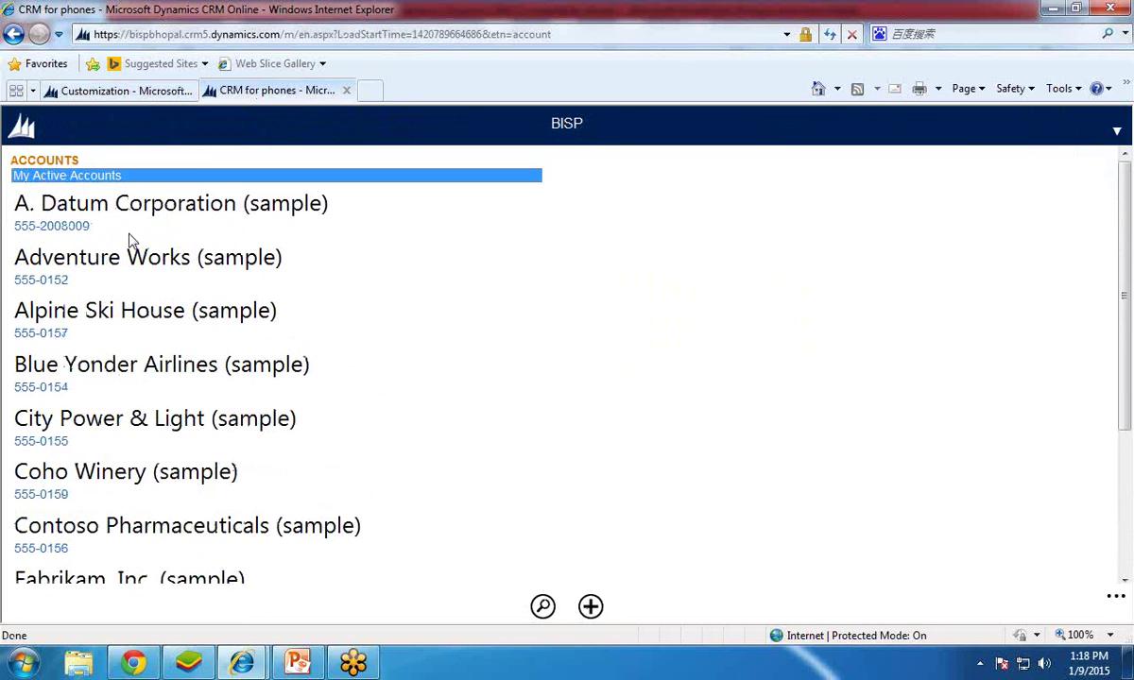
Reopen Accounts from the mobile home page, search for an account by the customer's first name and open the matching record
{"action": "left_click", "coordinate": [28, 137]}
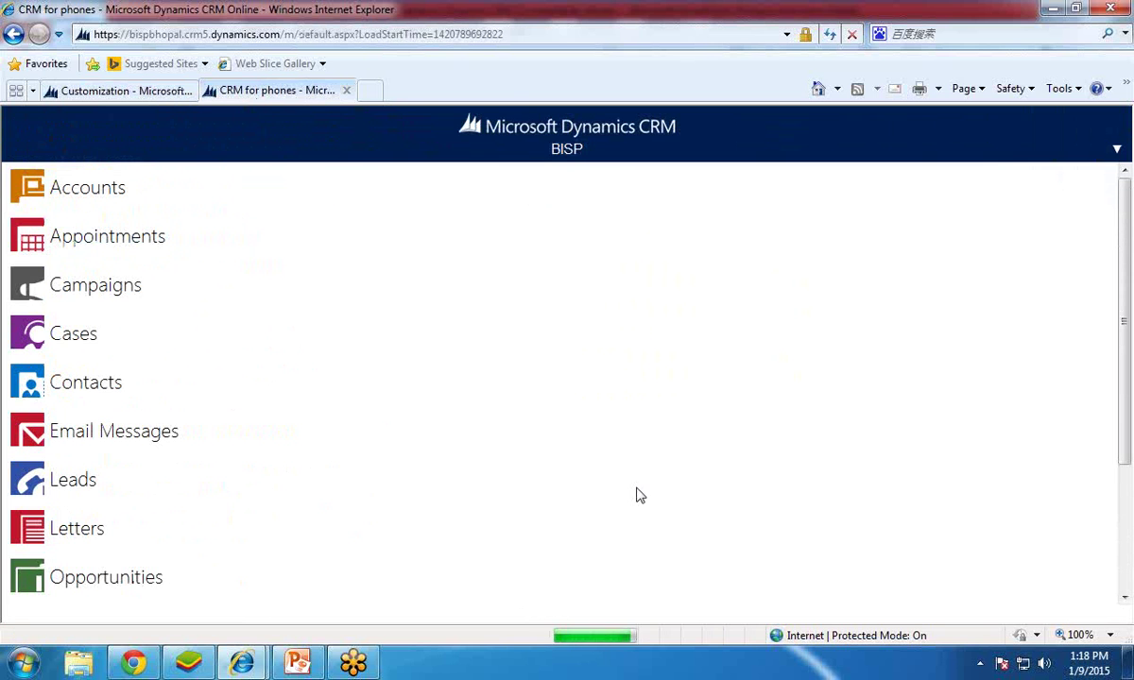
{"action": "left_click", "coordinate": [112, 190]}
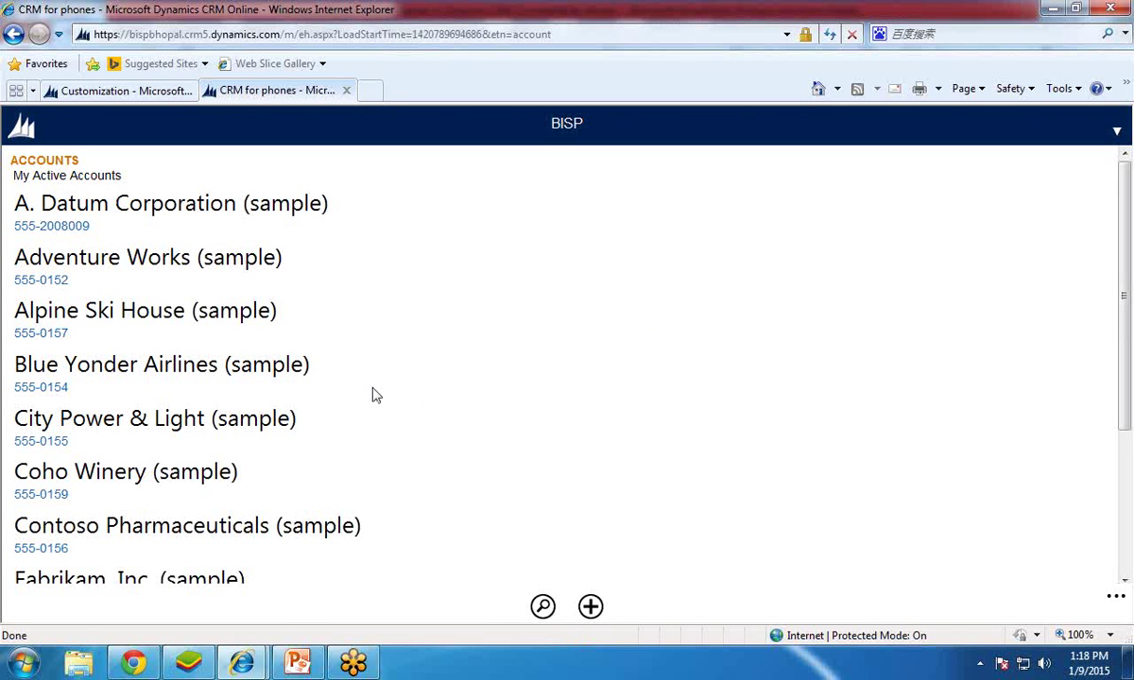
{"action": "left_click", "coordinate": [543, 608]}
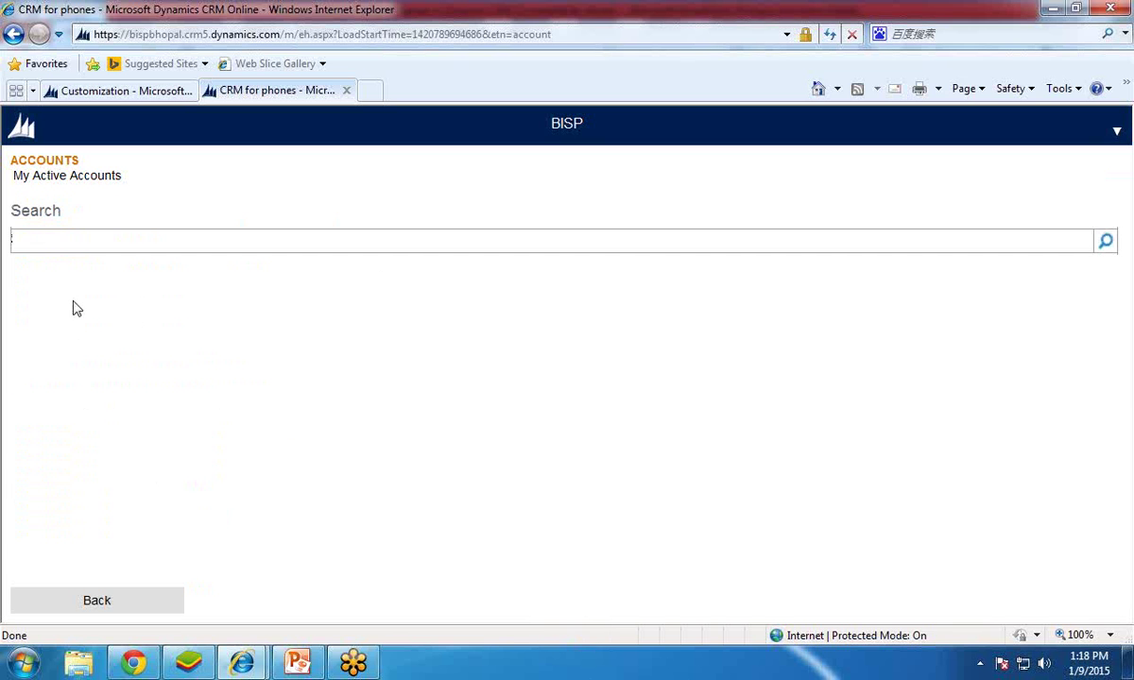
{"action": "type", "text": "sam"}
{"action": "left_click", "coordinate": [1107, 243]}
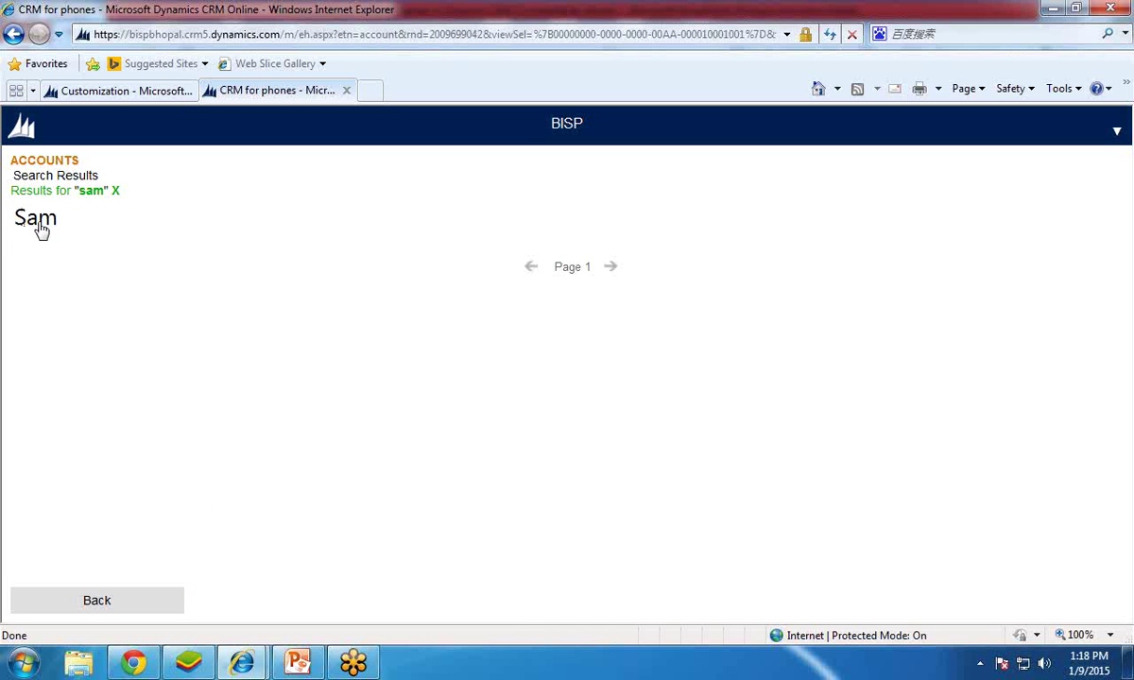
{"action": "left_click", "coordinate": [36, 227]}
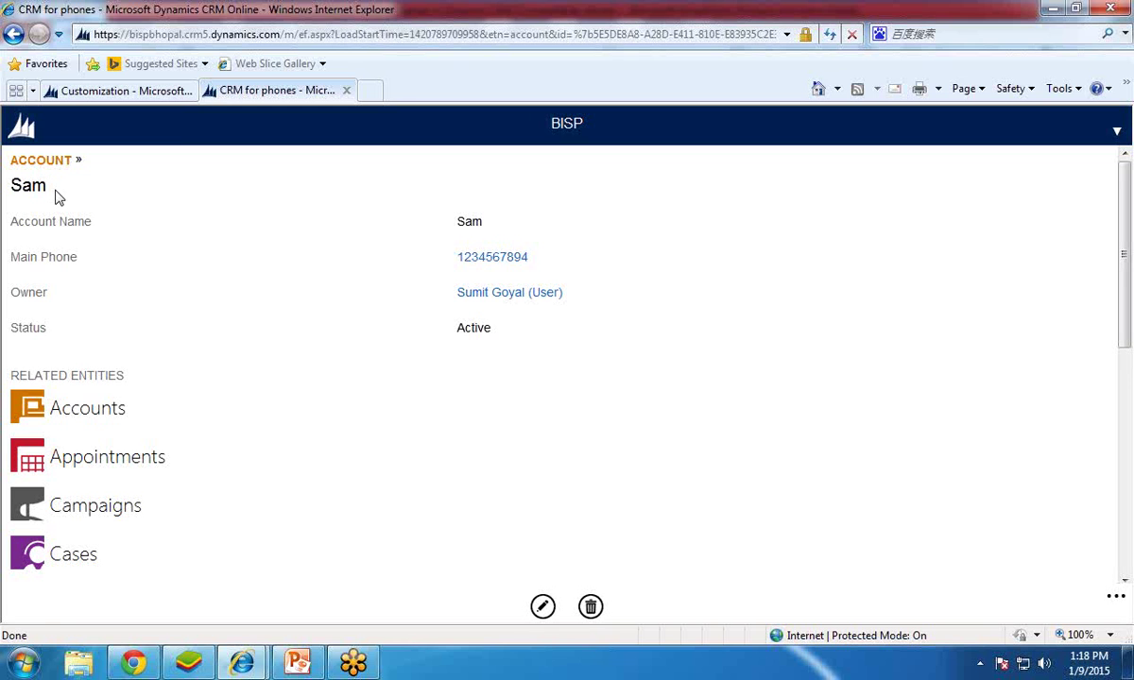
Return to the mobile home page and switch to the PowerPoint presentation's closing question slide
{"action": "left_click", "coordinate": [23, 129]}
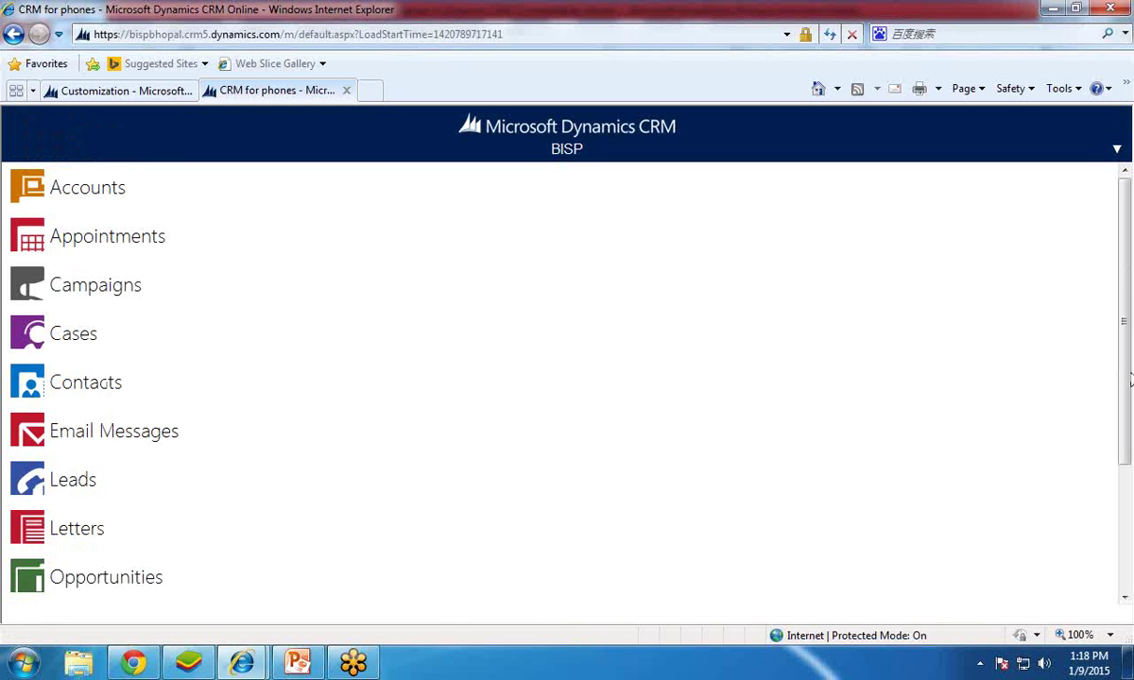
{"action": "key", "text": "alt+Tab"}
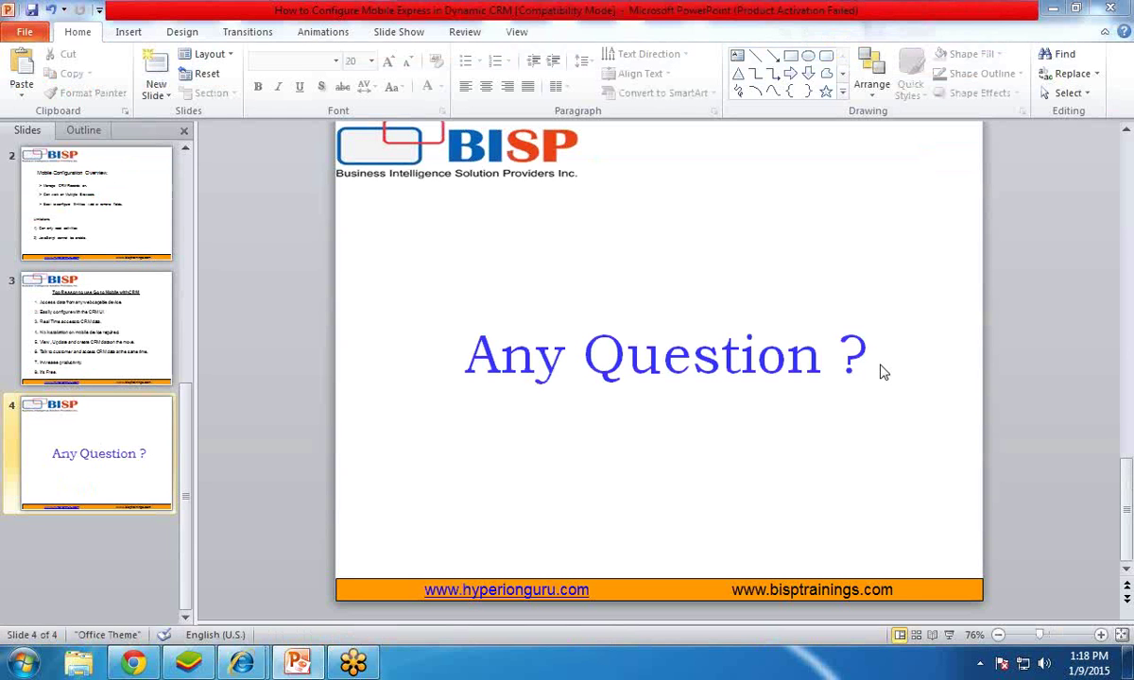